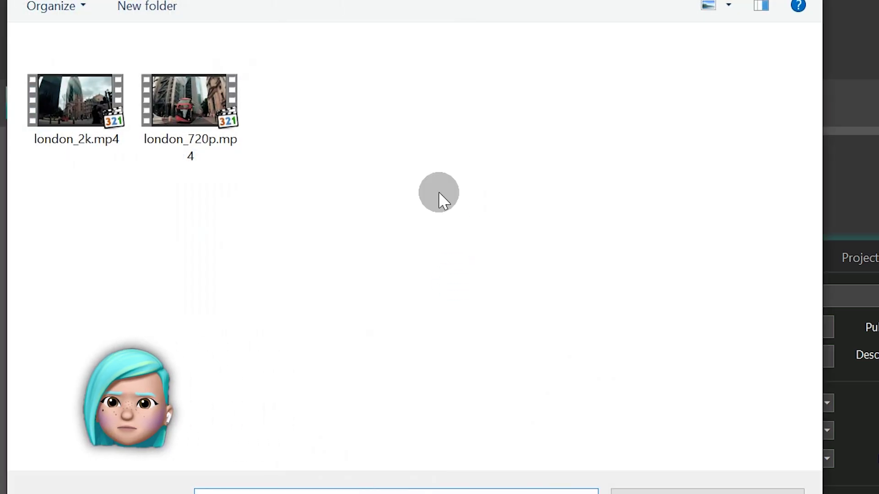
{"action": "left_click", "coordinate": [97, 129]}
{"action": "left_click", "coordinate": [225, 136]}
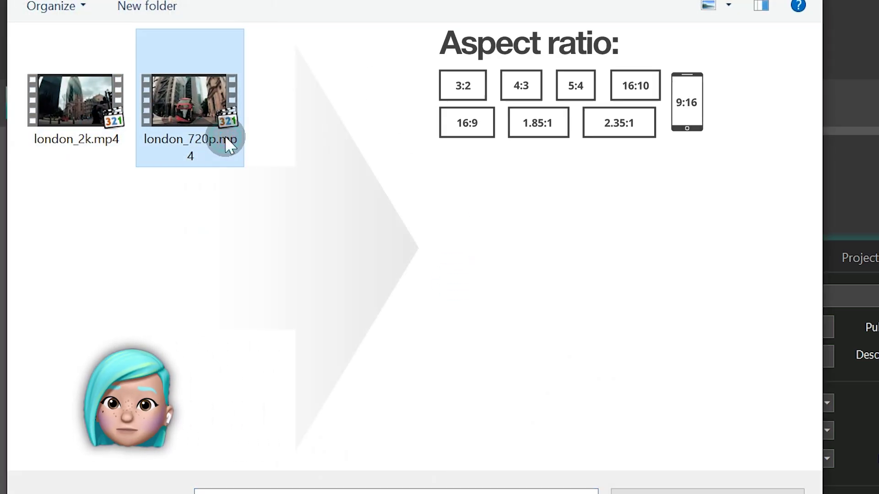
{"action": "left_click", "coordinate": [91, 133]}
{"action": "left_click", "coordinate": [224, 137]}
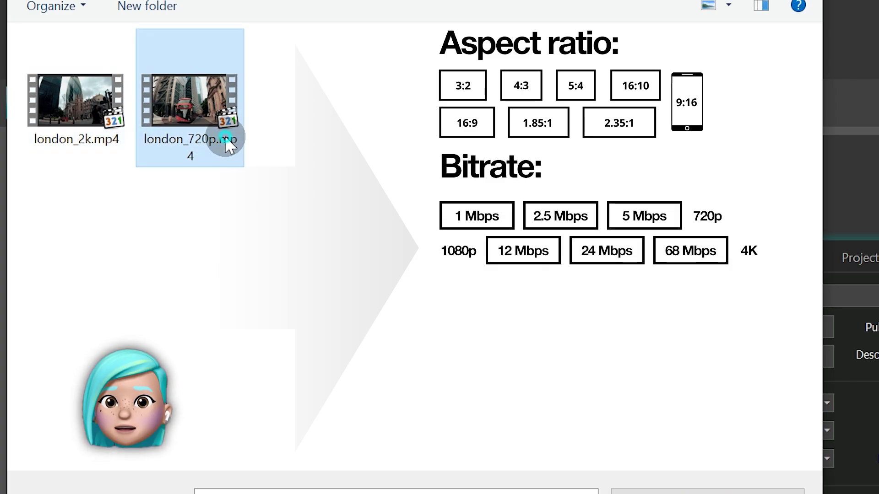
{"action": "left_click", "coordinate": [94, 127]}
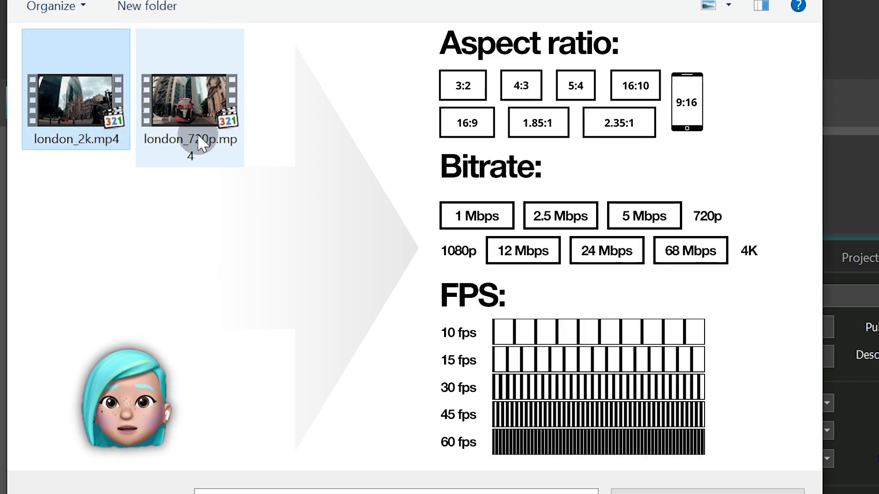
{"action": "left_click", "coordinate": [224, 138]}
{"action": "left_click", "coordinate": [95, 127]}
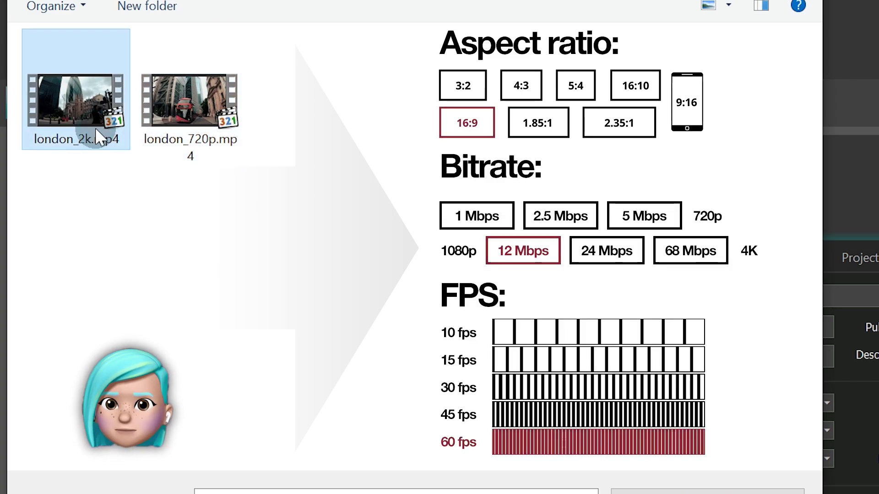
{"action": "left_click", "coordinate": [211, 137]}
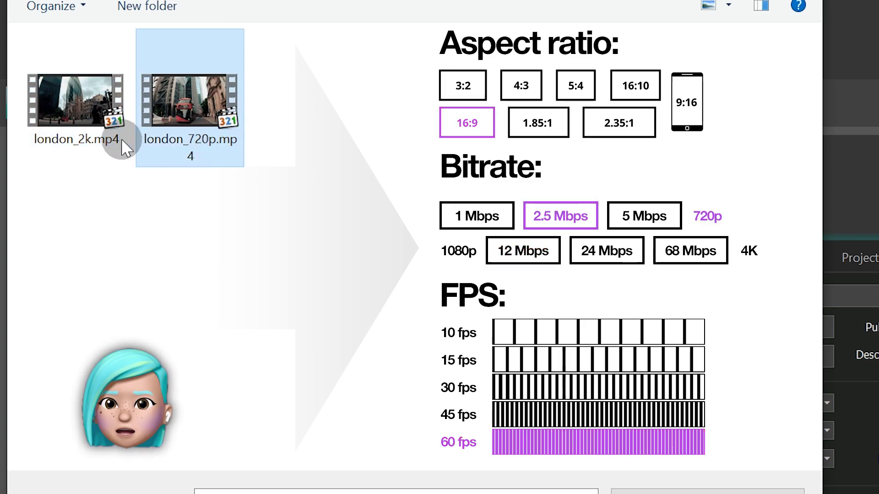
{"action": "left_click", "coordinate": [112, 128]}
{"action": "left_click", "coordinate": [224, 135]}
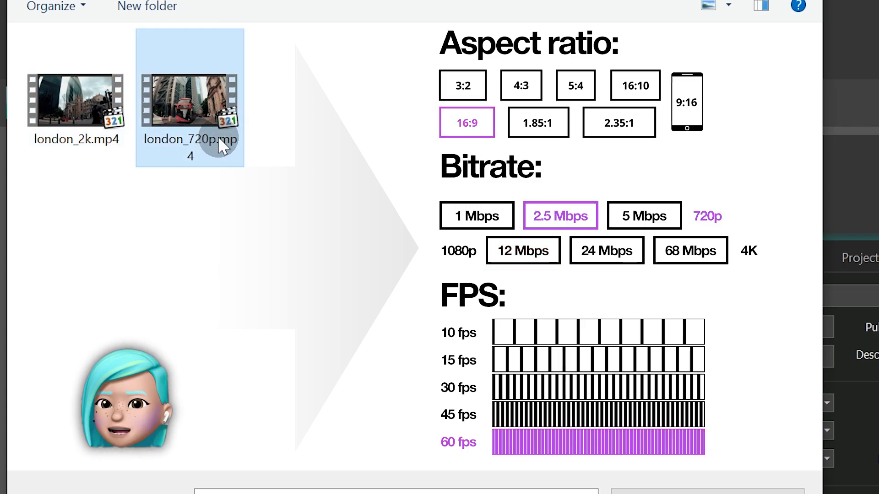
Step: Import london_2k.mp4, match the project settings to the imported file and finish creating the project
{"action": "left_click", "coordinate": [101, 134]}
{"action": "left_click", "coordinate": [534, 476]}
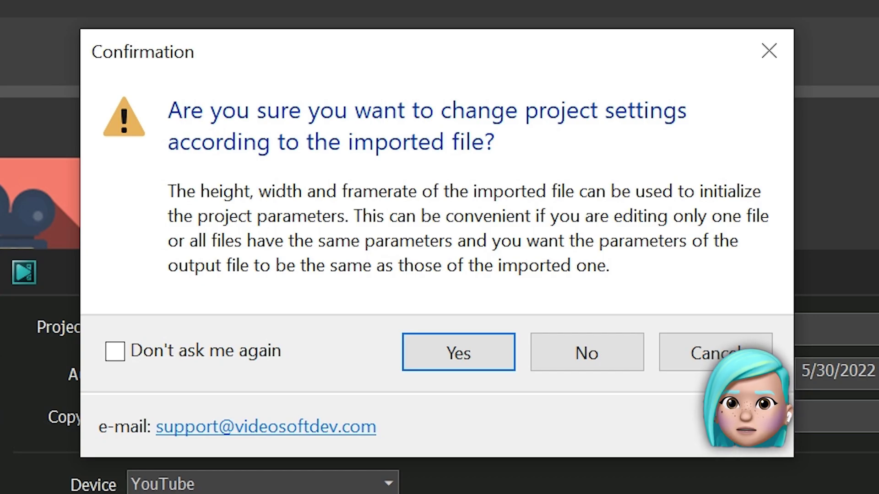
{"action": "left_click", "coordinate": [498, 359]}
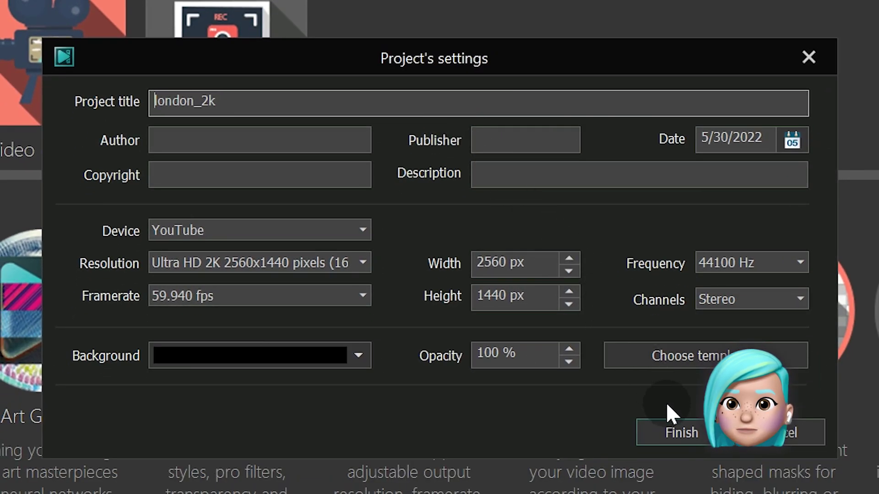
{"action": "left_click", "coordinate": [683, 426]}
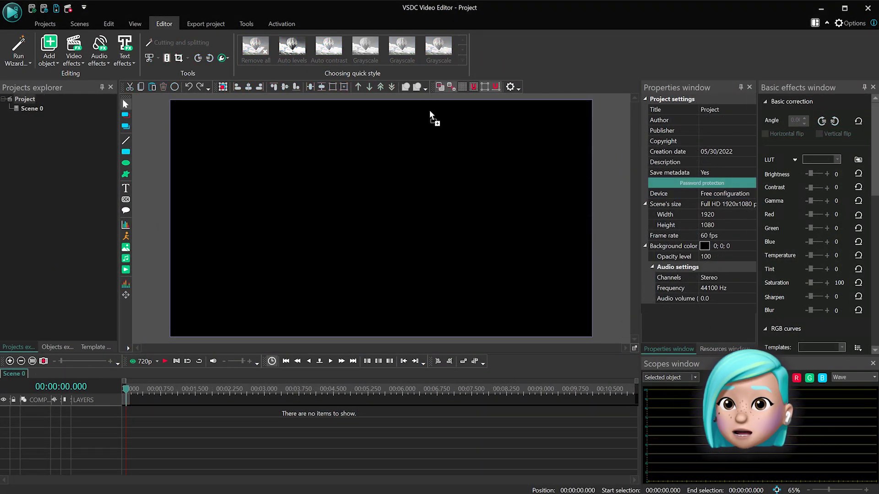
Step: Try placing the london_2k.mp4 video in the empty scene straight from its folder, and undo the import
{"action": "left_click_drag", "start_coordinate": [379, 200], "coordinate": [370, 231]}
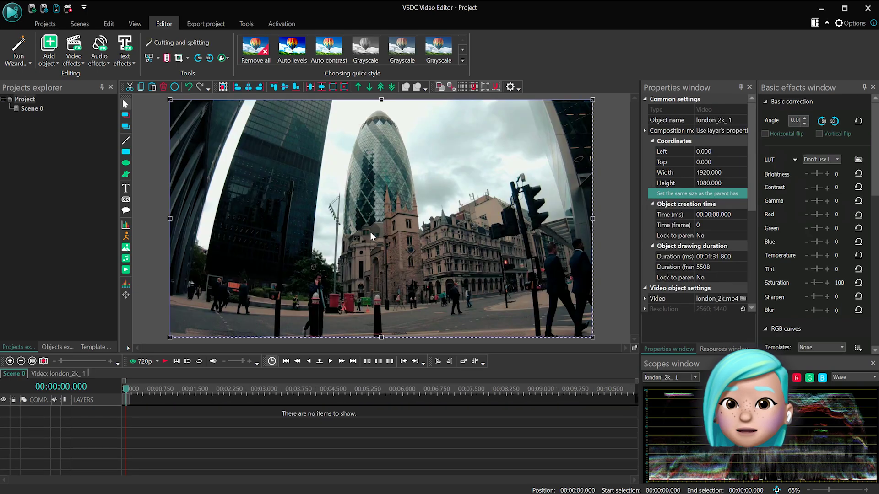
{"action": "key", "text": "ctrl+z"}
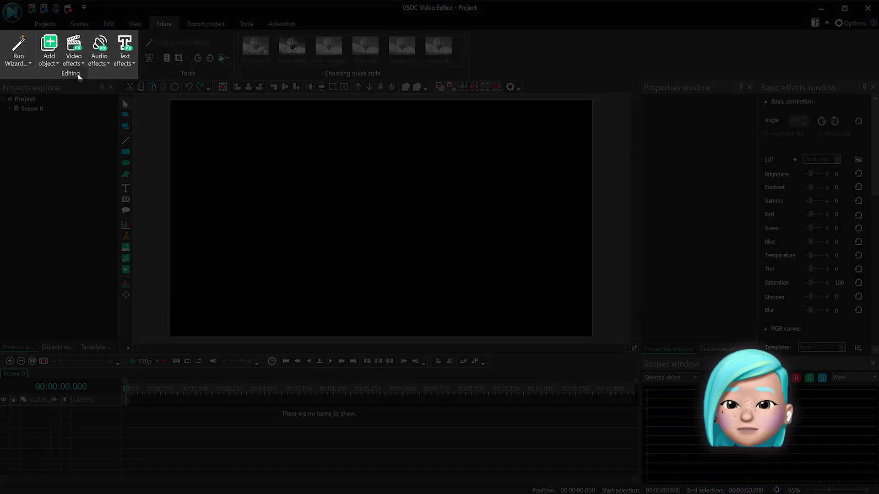
Step: Add london_2k.mp4 to the scene as a video object from the cursor position on a new layer
{"action": "left_click", "coordinate": [54, 59]}
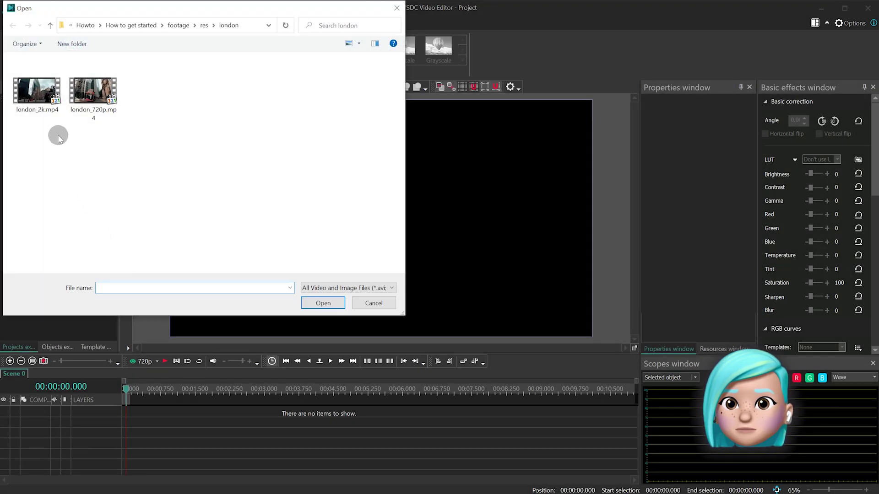
{"action": "double_click", "coordinate": [36, 94]}
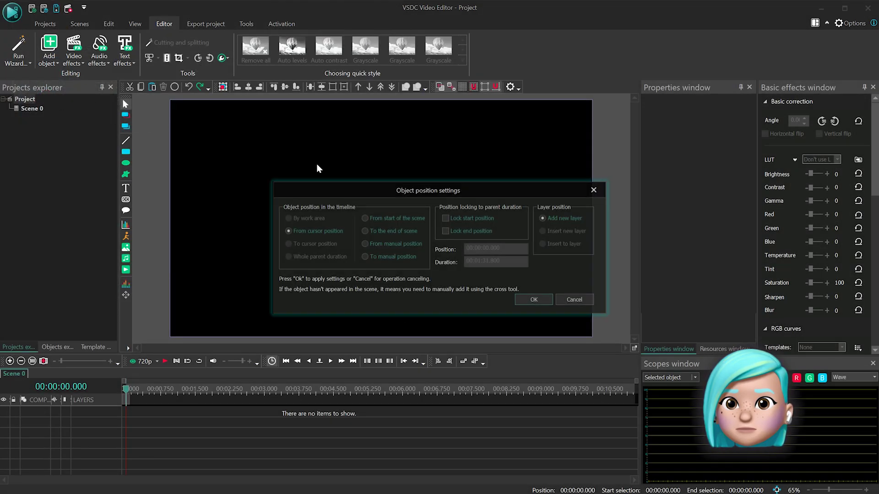
{"action": "left_click", "coordinate": [534, 300]}
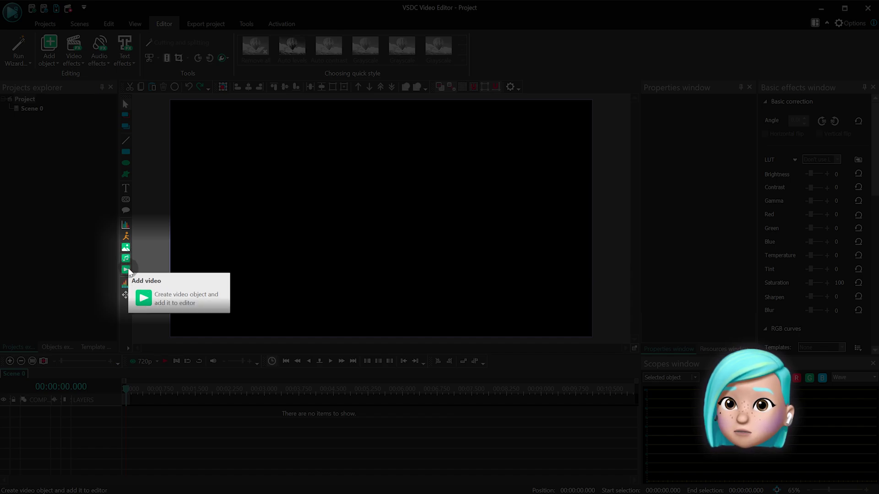
Step: Add the videos london_2k.mp4 and london_720p.mp4 to the scene, placing the 720p clip on an added new layer
{"action": "left_click", "coordinate": [128, 269]}
{"action": "double_click", "coordinate": [37, 92]}
{"action": "double_click", "coordinate": [94, 91]}
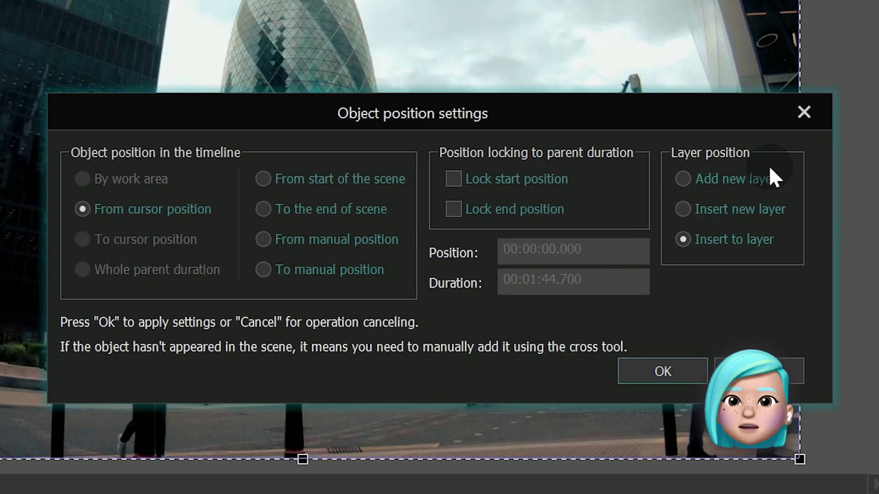
{"action": "left_click", "coordinate": [774, 177]}
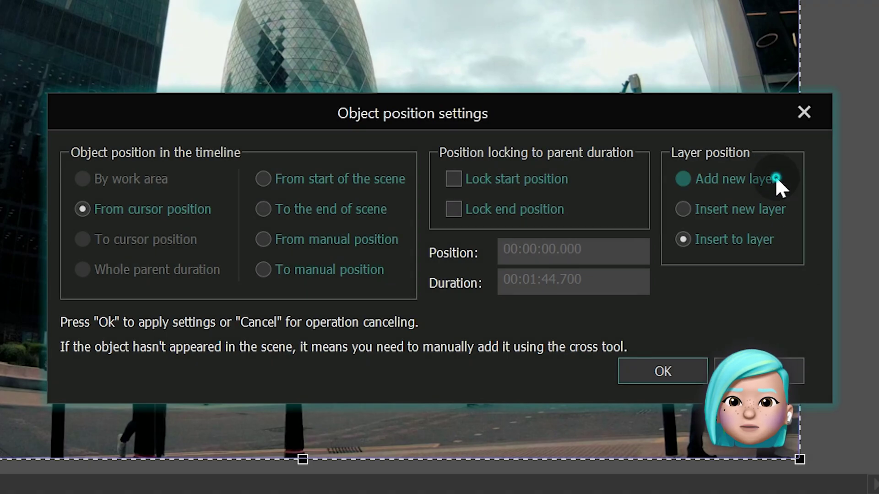
{"action": "left_click", "coordinate": [650, 369]}
Step: Place the london_720p.mp4 video from the cursor position using the Insert new layer option
{"action": "left_click_drag", "start_coordinate": [210, 388], "coordinate": [277, 388]}
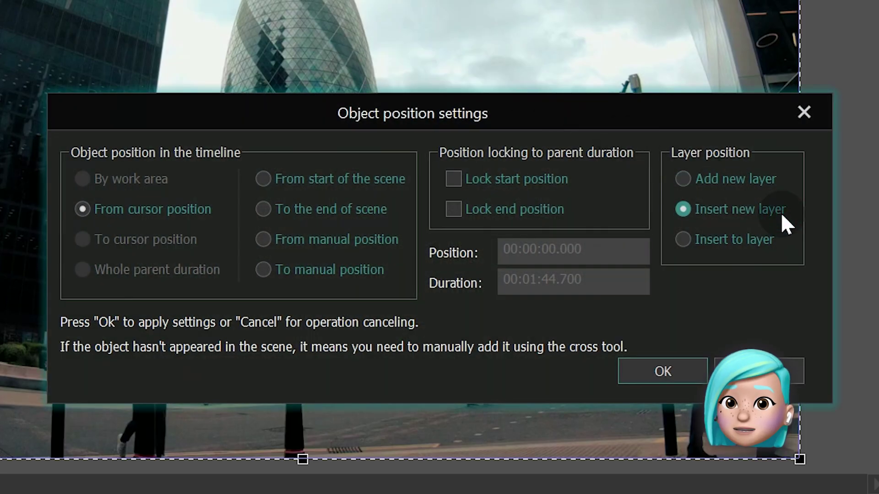
{"action": "left_click", "coordinate": [673, 370]}
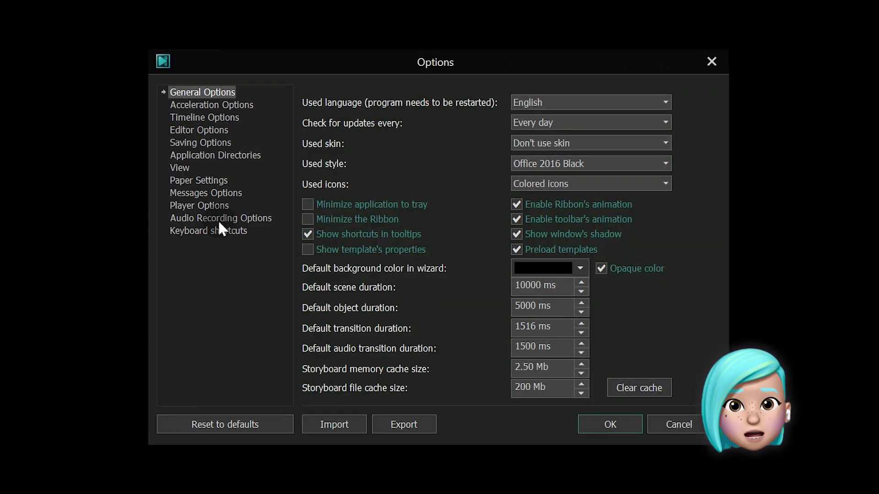
Step: Look up the keyboard shortcuts for adding Image, Audio and Video objects among the Editor actions, and close the options
{"action": "left_click", "coordinate": [212, 231]}
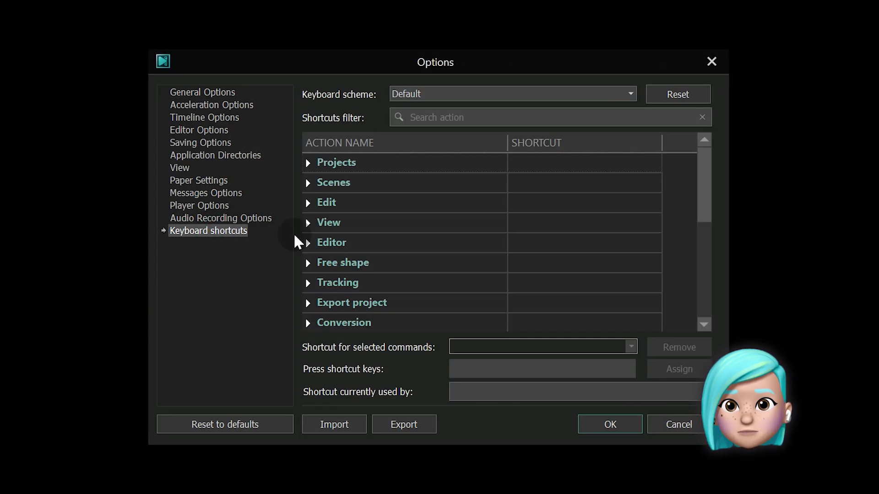
{"action": "left_click", "coordinate": [307, 243]}
{"action": "scroll", "coordinate": [591, 226], "scroll_direction": "down", "scroll_amount": 4}
{"action": "scroll", "coordinate": [575, 222], "scroll_direction": "up", "scroll_amount": 1}
{"action": "left_click", "coordinate": [575, 206]}
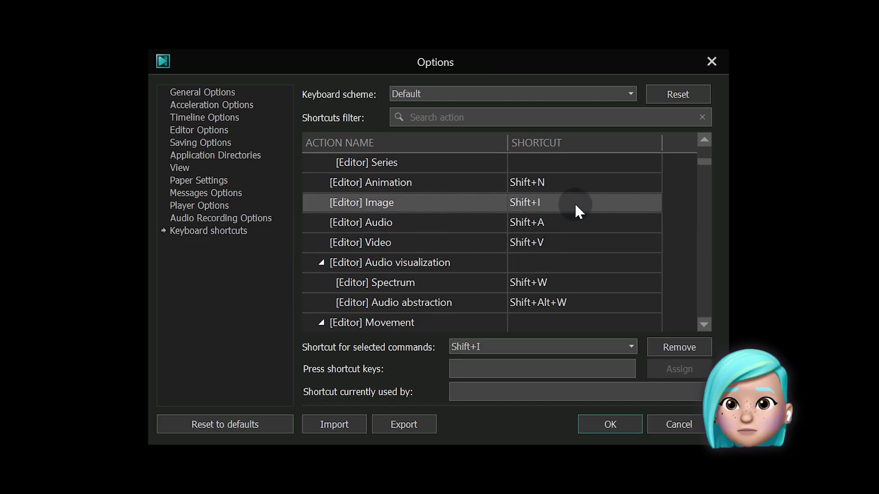
{"action": "left_click", "coordinate": [590, 223]}
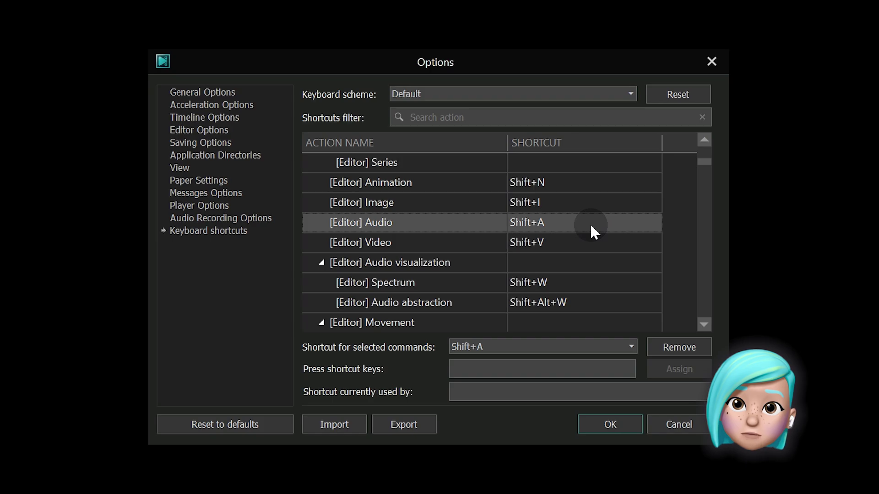
{"action": "left_click", "coordinate": [595, 244]}
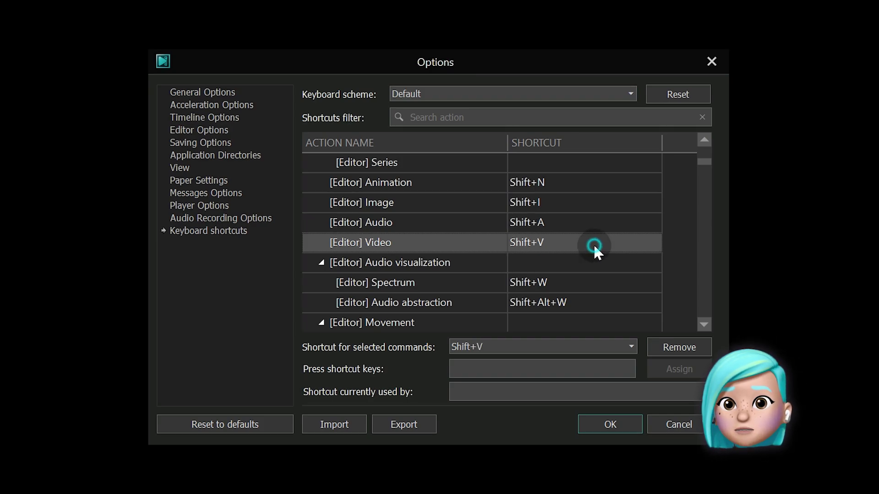
{"action": "left_click", "coordinate": [621, 432]}
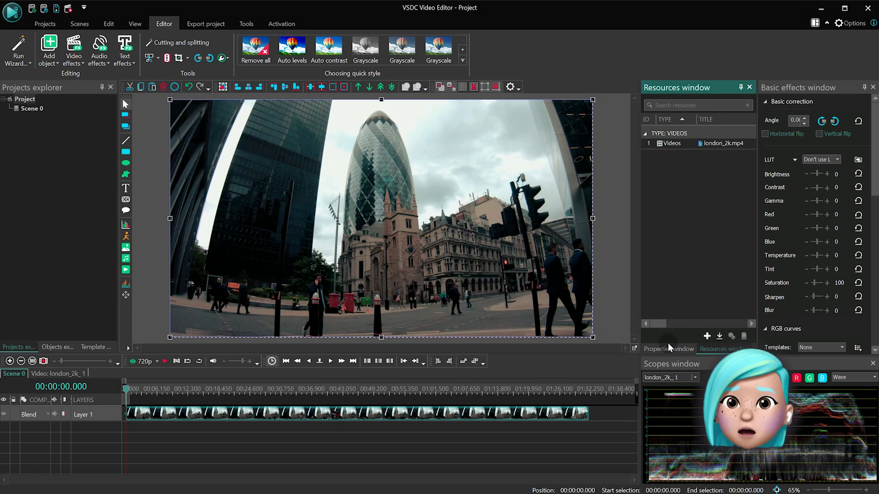
Step: Review the properties of the london_2k video object, Scene 0 and the whole project
{"action": "left_click", "coordinate": [668, 348]}
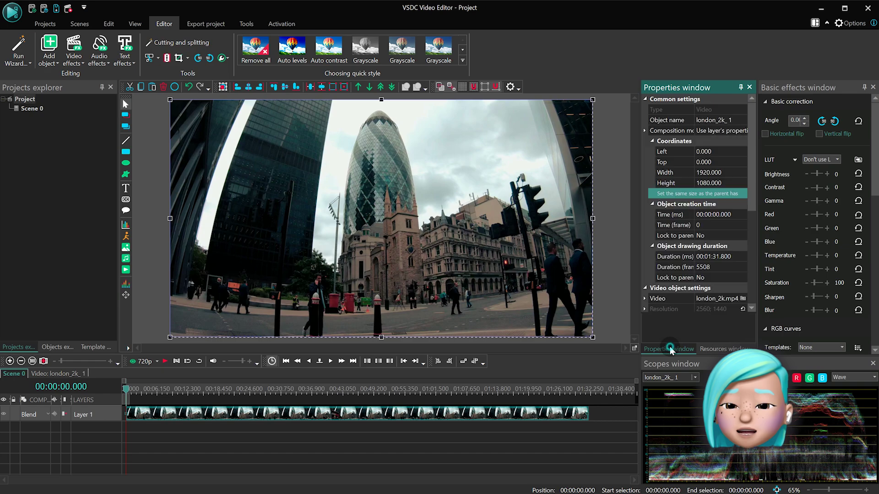
{"action": "left_click", "coordinate": [338, 221]}
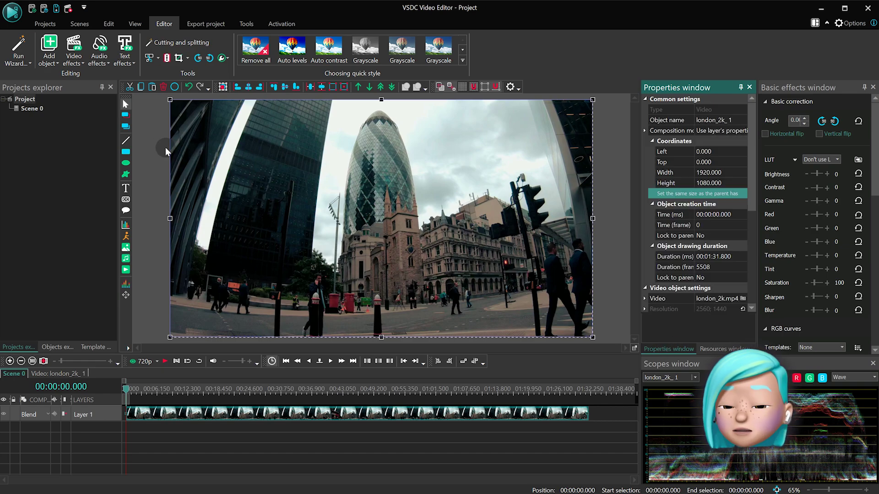
{"action": "left_click", "coordinate": [32, 110]}
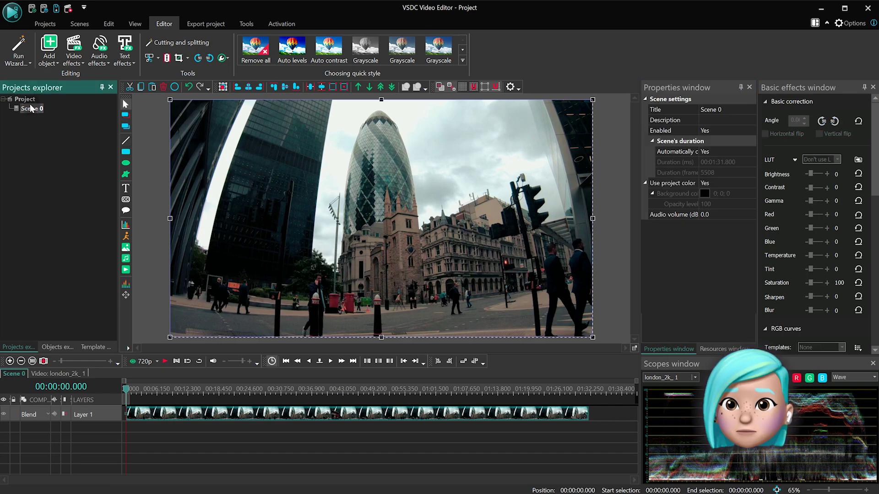
{"action": "left_click", "coordinate": [23, 101]}
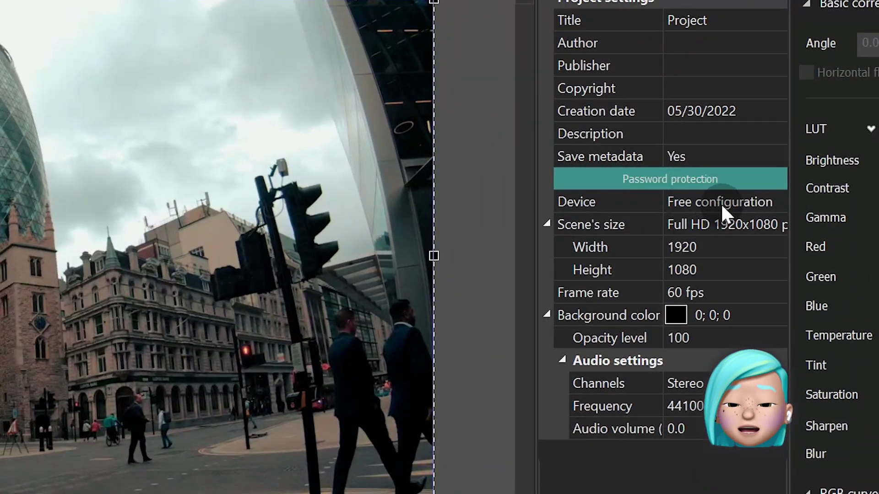
Step: Examine the project's scene size presets and its width, height and frame rate settings
{"action": "left_click", "coordinate": [773, 225]}
{"action": "left_click", "coordinate": [781, 221]}
{"action": "left_click", "coordinate": [781, 220]}
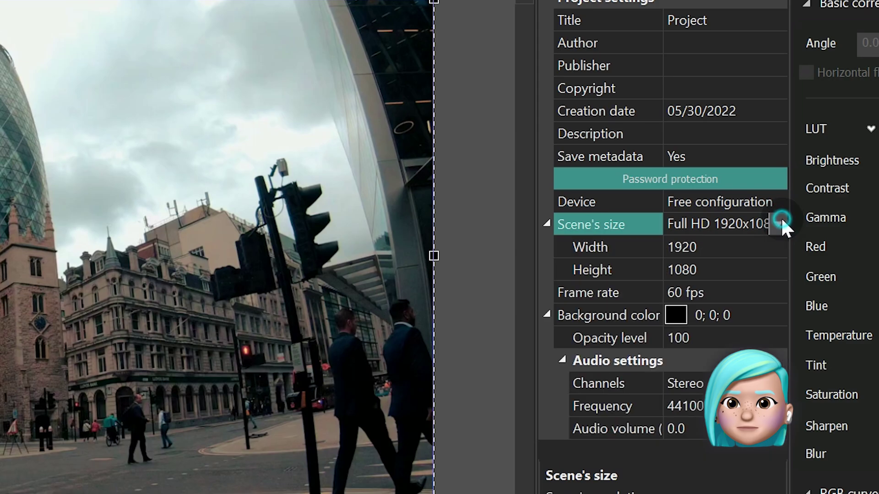
{"action": "left_click", "coordinate": [755, 251]}
{"action": "left_click", "coordinate": [752, 268]}
{"action": "left_click", "coordinate": [757, 292]}
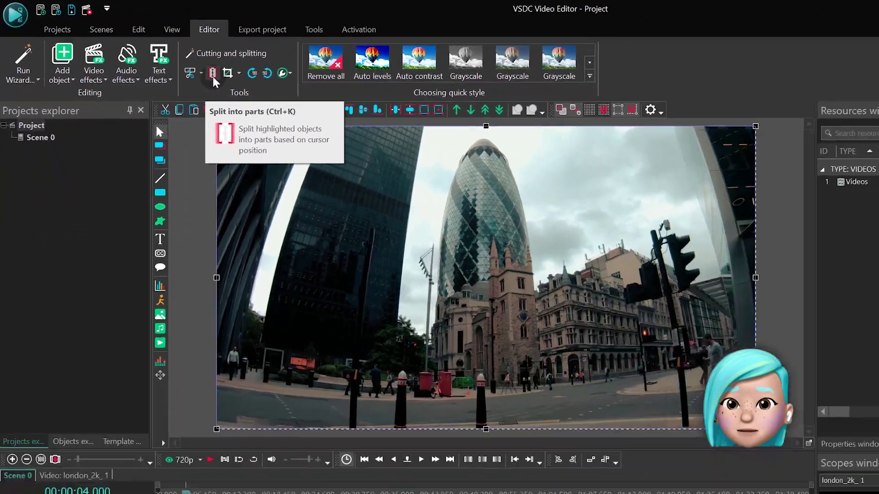
Step: Split the london_2k clip at 00:00:04.000 and delete the part before the cut
{"action": "key", "text": "ctrl+k"}
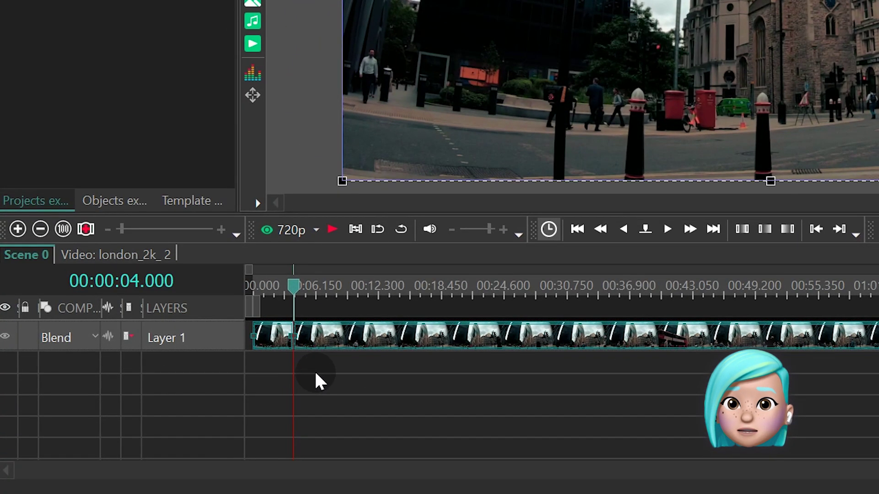
{"action": "left_click", "coordinate": [320, 362]}
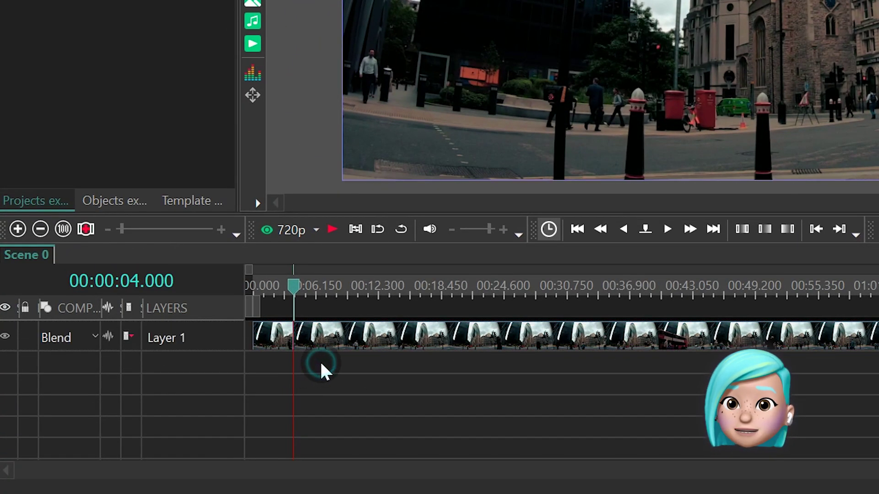
{"action": "left_click", "coordinate": [283, 342]}
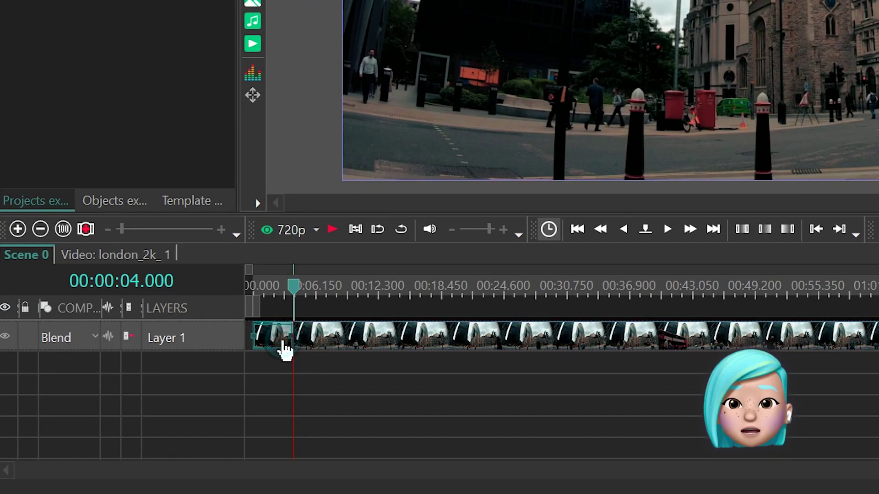
{"action": "right_click", "coordinate": [283, 341]}
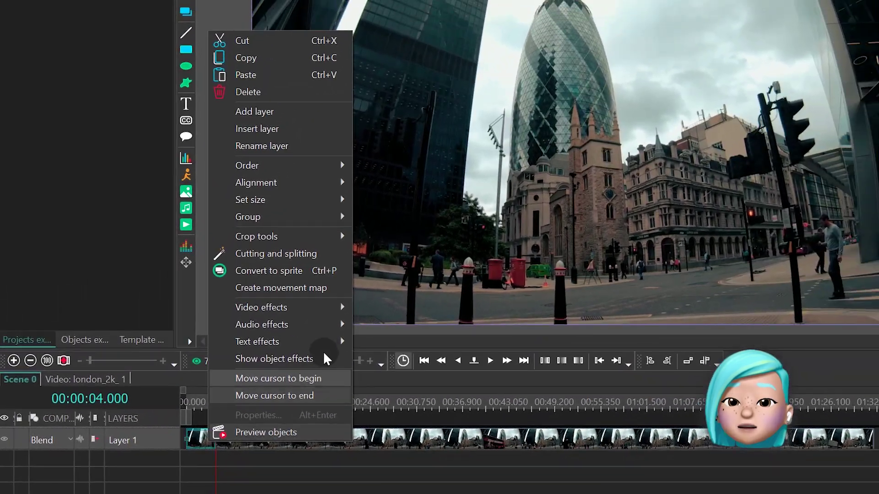
{"action": "left_click", "coordinate": [318, 94]}
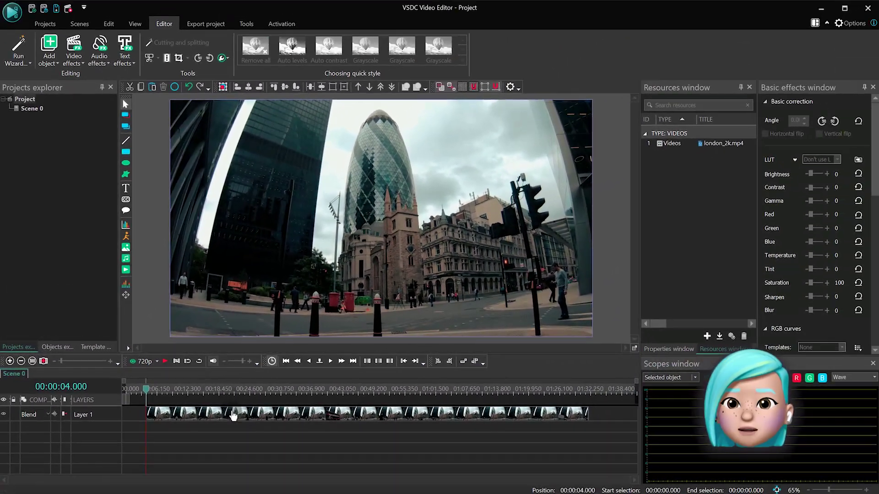
Step: Trim the beginning of the remaining london_2k clip by shifting its starting edge slightly later in time
{"action": "left_click", "coordinate": [233, 415]}
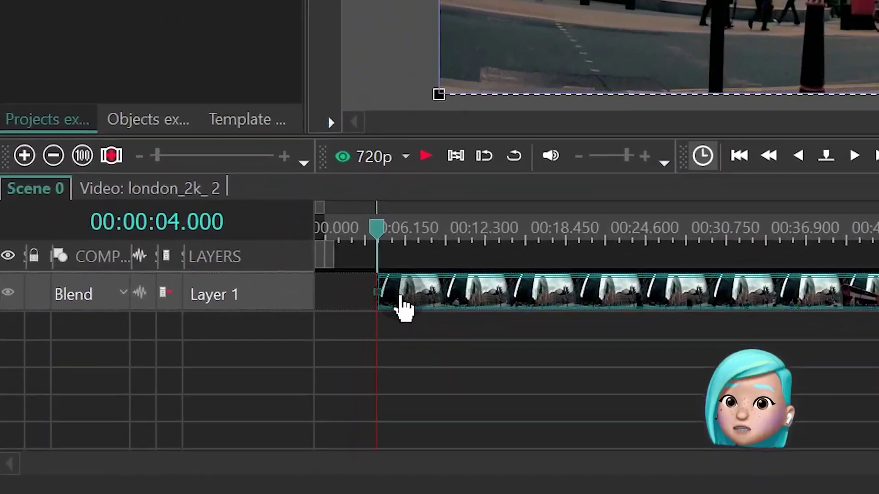
{"action": "left_click_drag", "start_coordinate": [378, 291], "coordinate": [398, 281]}
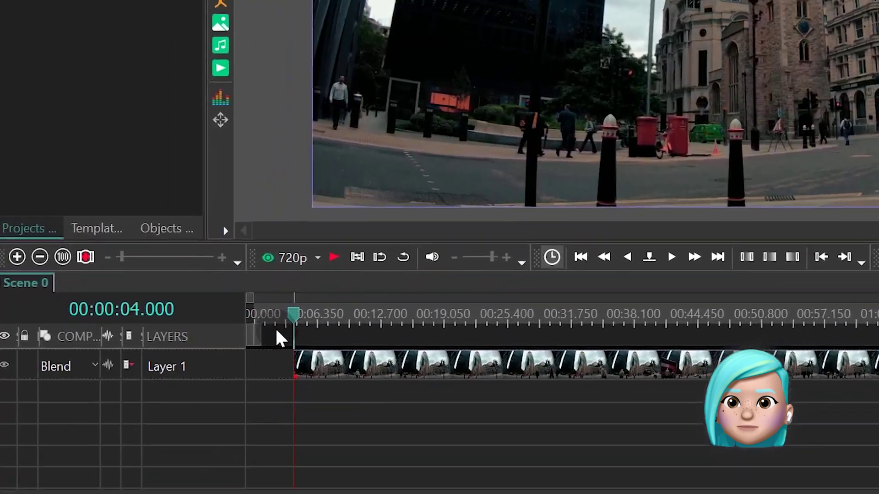
Step: Mark the range from 00:00:08.233 to 00:00:14.133 on the timeline and cut that fragment out of the london_2k clip
{"action": "left_click_drag", "start_coordinate": [129, 398], "coordinate": [184, 397]}
{"action": "left_click_drag", "start_coordinate": [492, 287], "coordinate": [524, 284]}
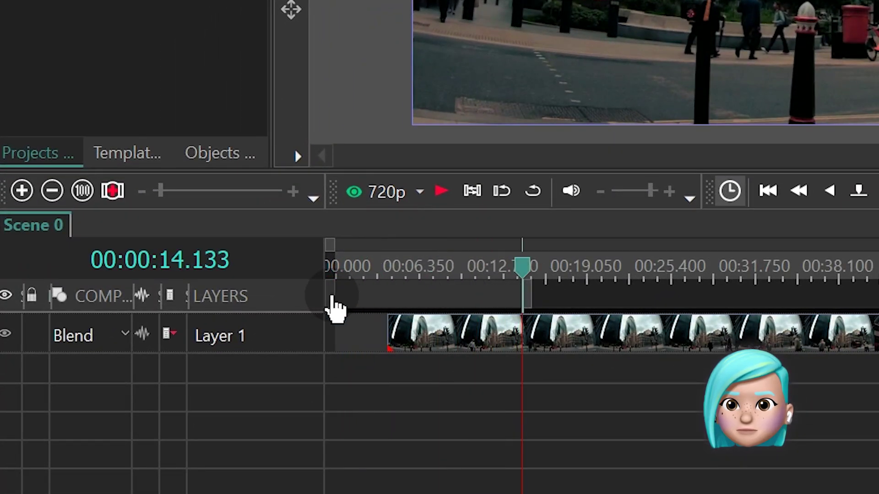
{"action": "left_click_drag", "start_coordinate": [334, 293], "coordinate": [444, 293]}
{"action": "left_click", "coordinate": [495, 327]}
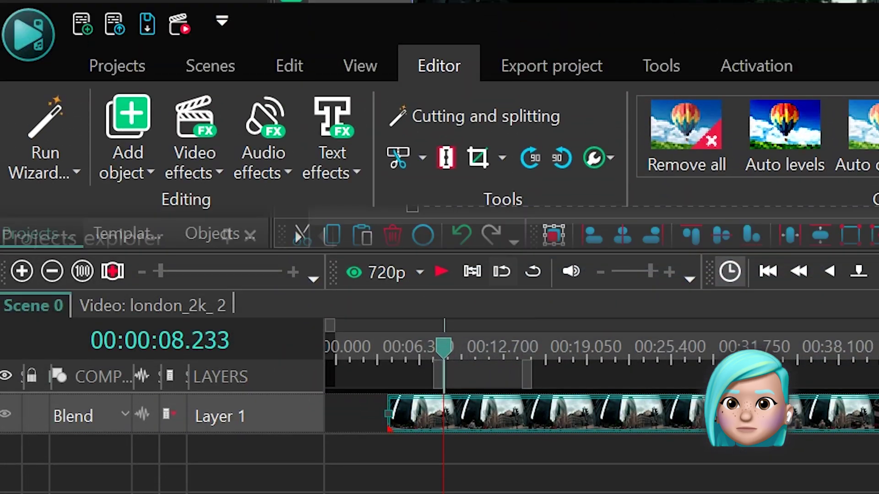
{"action": "left_click", "coordinate": [398, 165]}
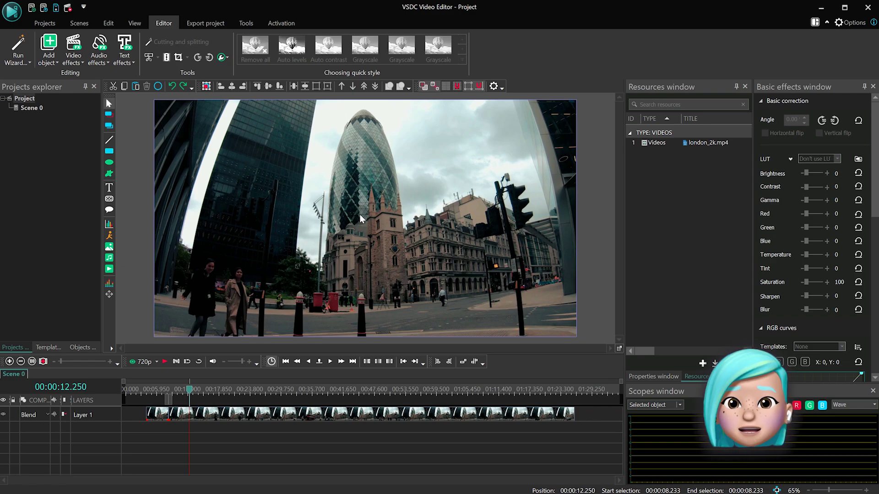
Step: Crop the london_2k clip to the two pedestrians in the frame's lower-left corner, an area of about 873x675
{"action": "left_click", "coordinate": [360, 219]}
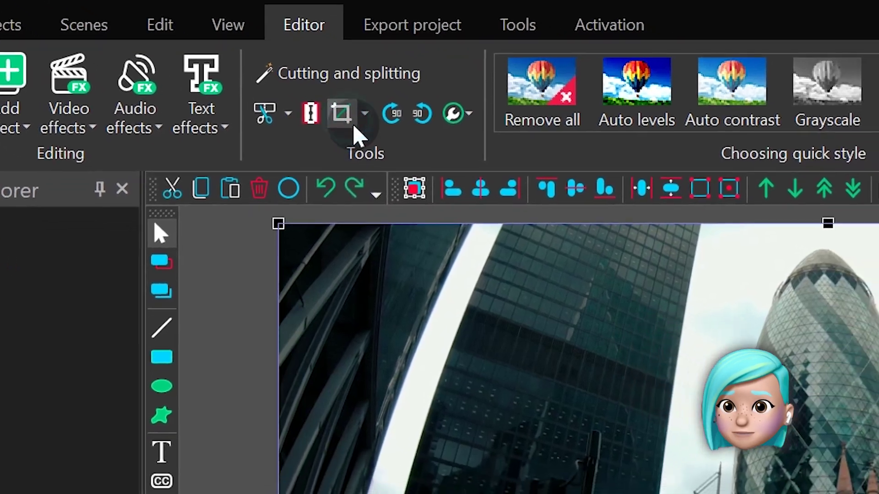
{"action": "left_click", "coordinate": [347, 120]}
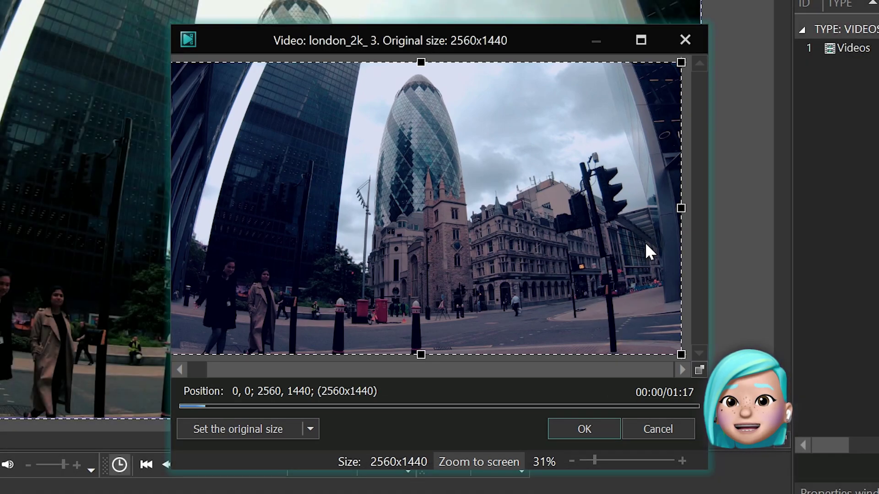
{"action": "left_click_drag", "start_coordinate": [681, 62], "coordinate": [338, 217]}
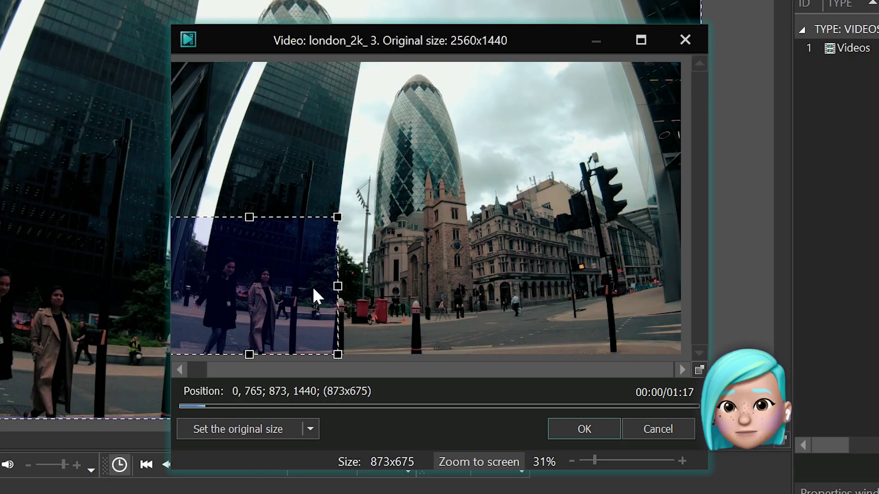
{"action": "left_click", "coordinate": [582, 430]}
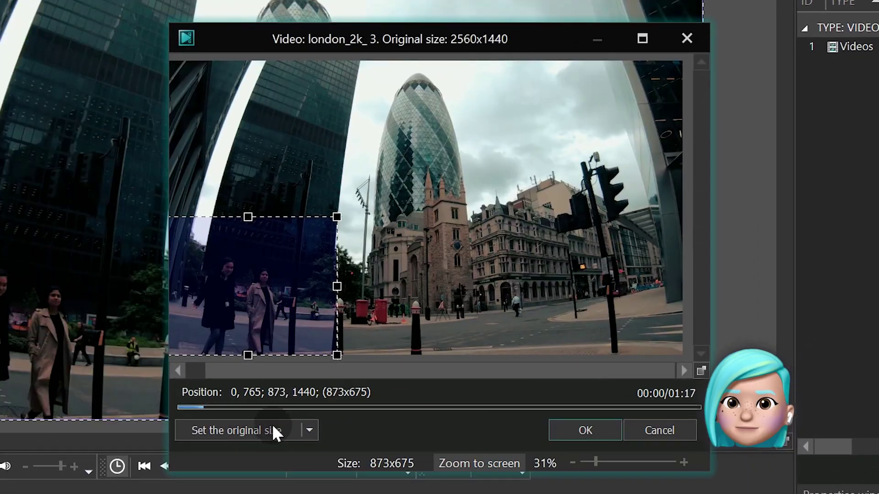
Step: Redraw the lower-left crop area at about 873x675, set its width by the image's aspect ratio to 1200x675, and apply the crop
{"action": "left_click_drag", "start_coordinate": [336, 217], "coordinate": [682, 63]}
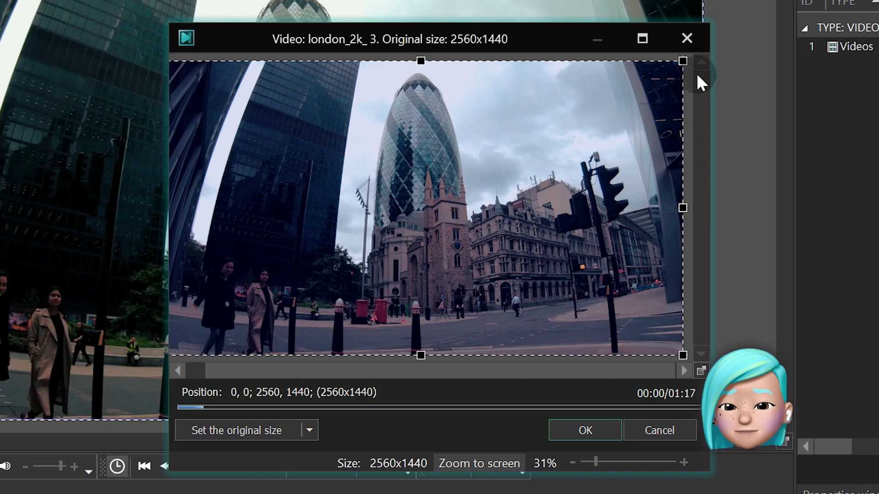
{"action": "left_click_drag", "start_coordinate": [680, 64], "coordinate": [337, 217]}
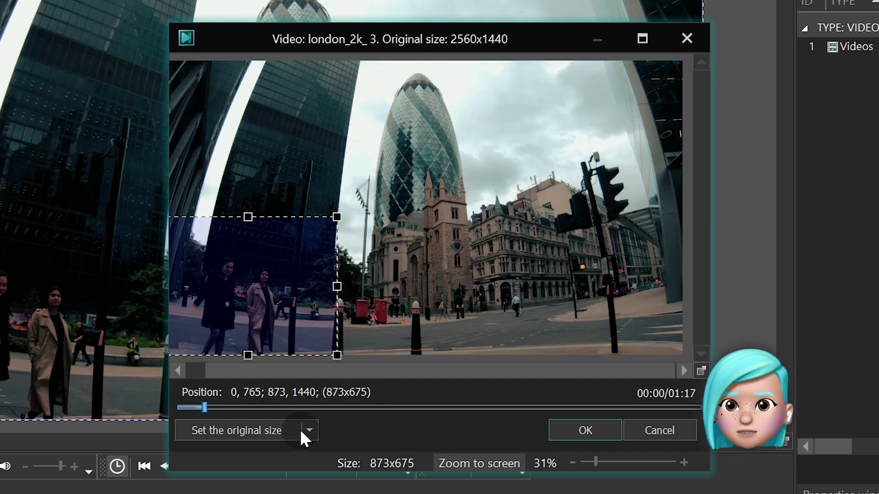
{"action": "left_click", "coordinate": [310, 430]}
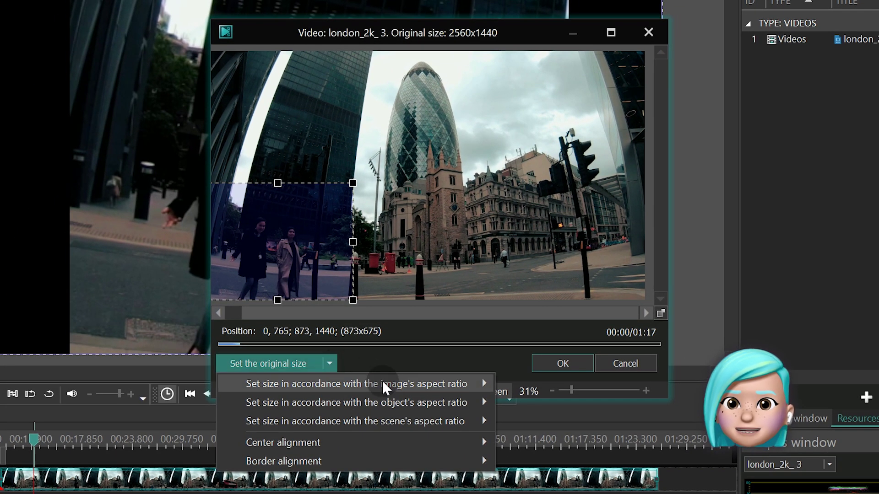
{"action": "left_click", "coordinate": [394, 388]}
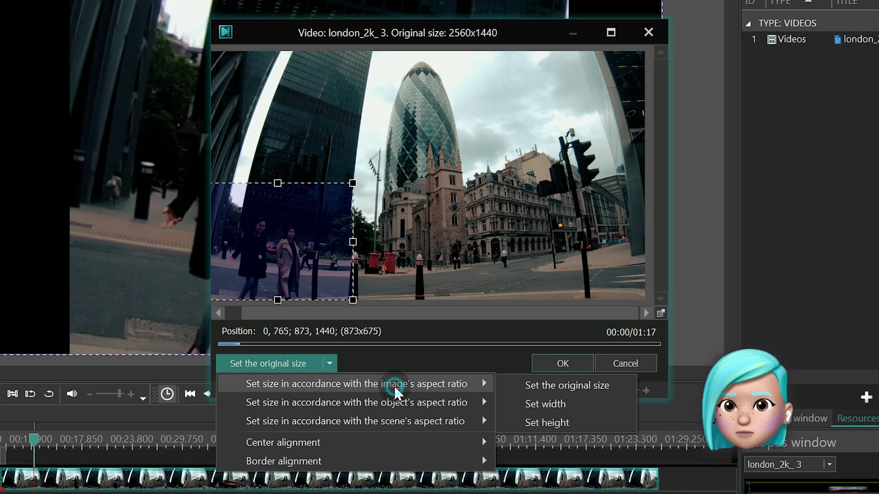
{"action": "left_click", "coordinate": [556, 403]}
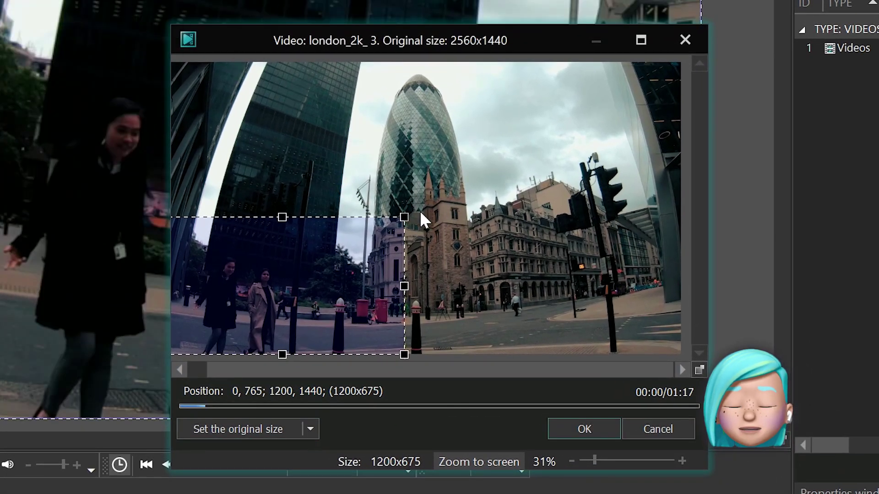
{"action": "left_click_drag", "start_coordinate": [404, 215], "coordinate": [635, 201]}
{"action": "left_click", "coordinate": [618, 436]}
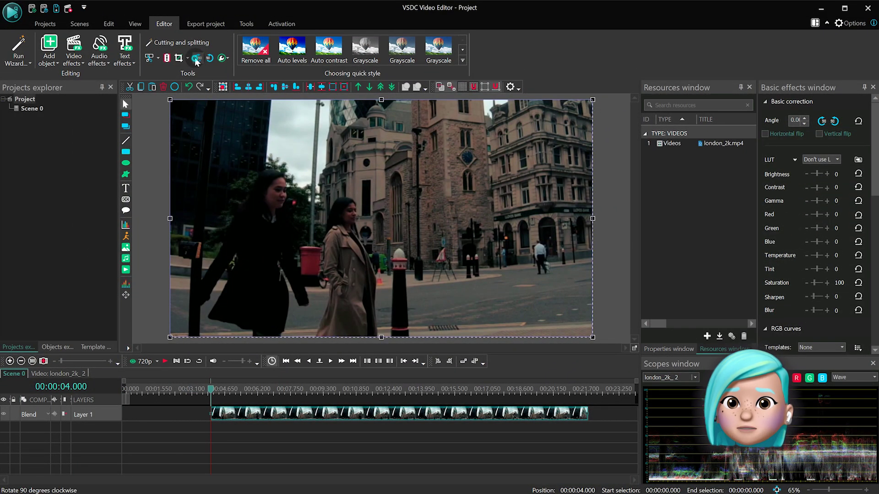
Step: Rotate the cropped clip clockwise by 90 degrees four times
{"action": "left_click", "coordinate": [196, 58]}
{"action": "left_click", "coordinate": [196, 58]}
{"action": "left_click", "coordinate": [196, 58]}
{"action": "left_click", "coordinate": [196, 58]}
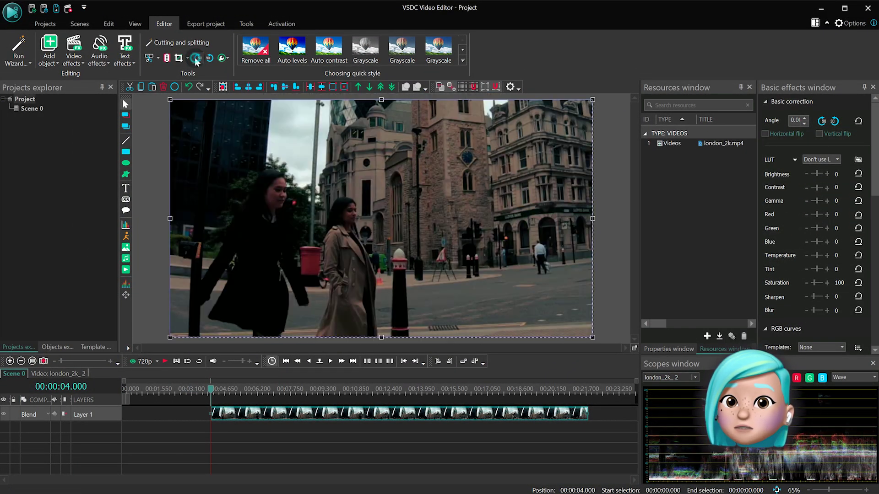
Step: Rotate the cropped clip counter-clockwise by 90 degrees four times
{"action": "left_click", "coordinate": [211, 58]}
{"action": "left_click", "coordinate": [211, 58]}
{"action": "left_click", "coordinate": [211, 58]}
{"action": "left_click", "coordinate": [211, 58]}
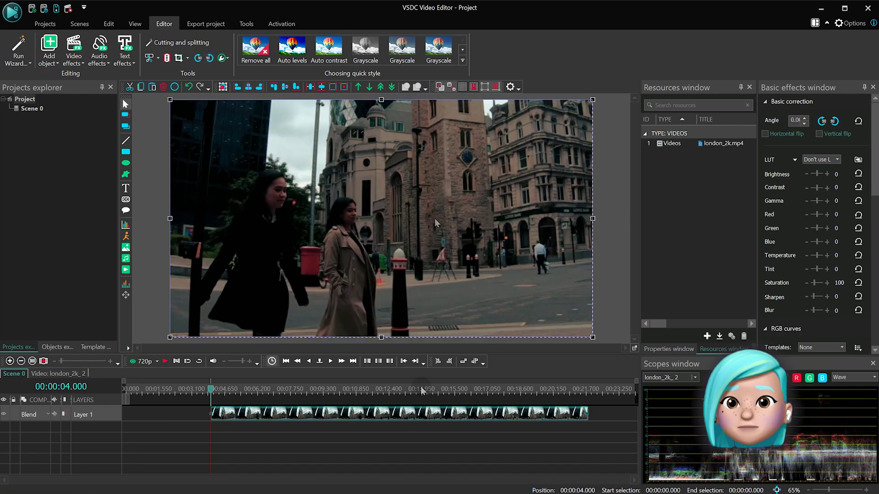
Step: Turn the clip clockwise through another full rotation in 90-degree steps
{"action": "left_click", "coordinate": [196, 58]}
{"action": "left_click", "coordinate": [196, 58]}
{"action": "left_click", "coordinate": [195, 58]}
{"action": "left_click", "coordinate": [196, 58]}
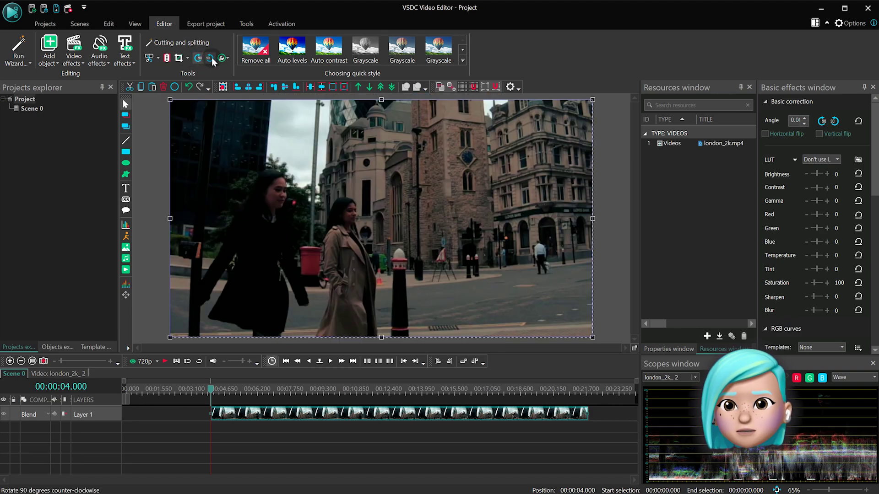
Step: Turn the clip counter-clockwise through another full rotation in 90-degree steps
{"action": "left_click", "coordinate": [211, 58]}
{"action": "left_click", "coordinate": [211, 58]}
{"action": "left_click", "coordinate": [211, 58]}
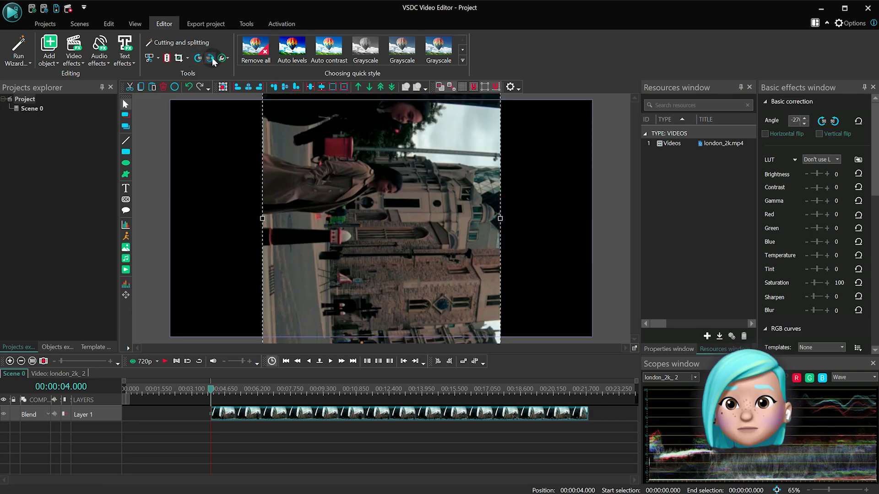
{"action": "left_click", "coordinate": [211, 58]}
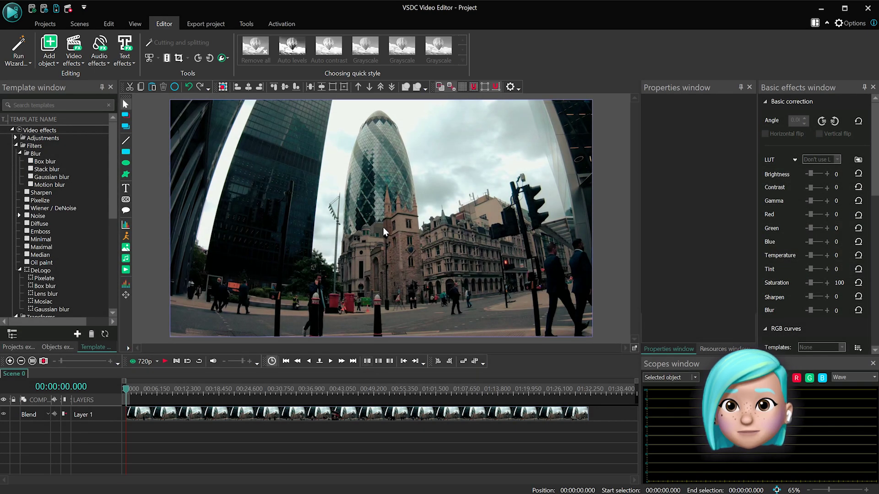
Step: Mute the uncut london_2k video by setting its Audio track property to "Don't use audio"
{"action": "left_click", "coordinate": [384, 227]}
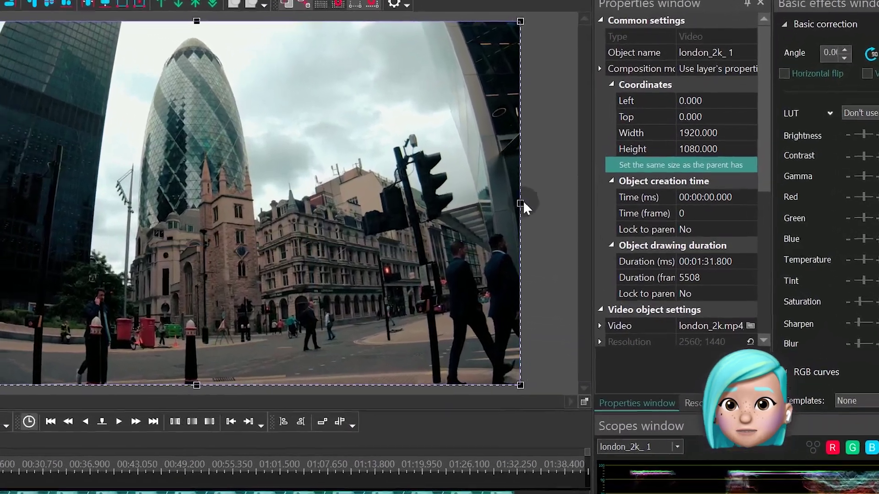
{"action": "left_click_drag", "start_coordinate": [762, 155], "coordinate": [797, 326]}
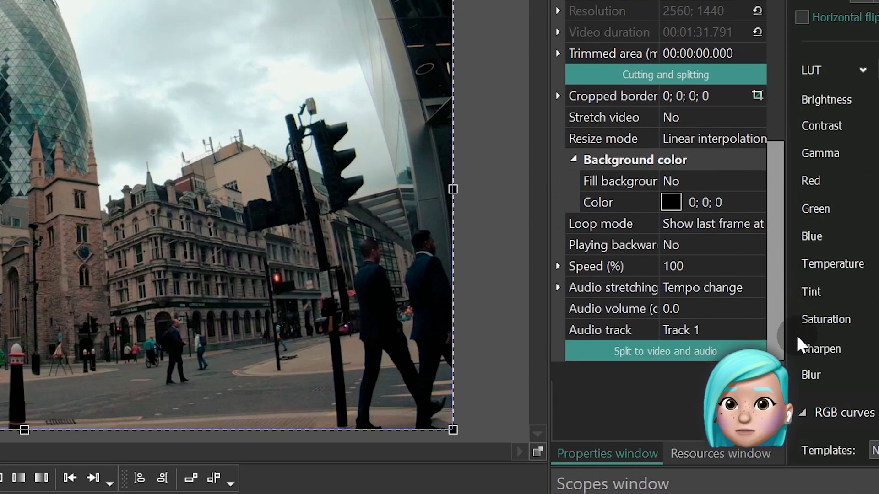
{"action": "left_click", "coordinate": [754, 318]}
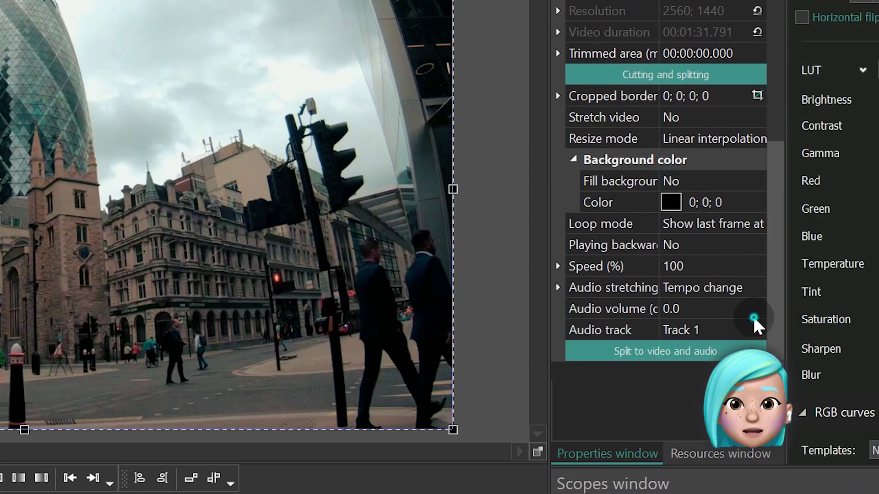
{"action": "left_click", "coordinate": [751, 326]}
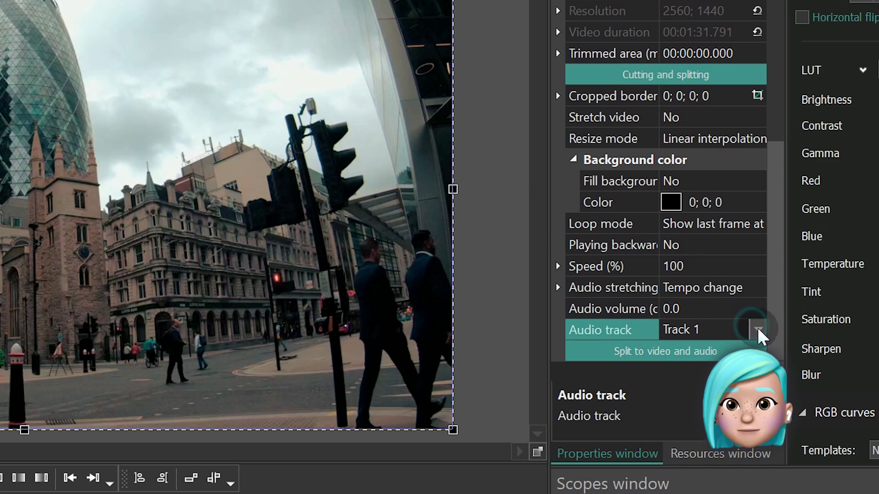
{"action": "left_click", "coordinate": [759, 329]}
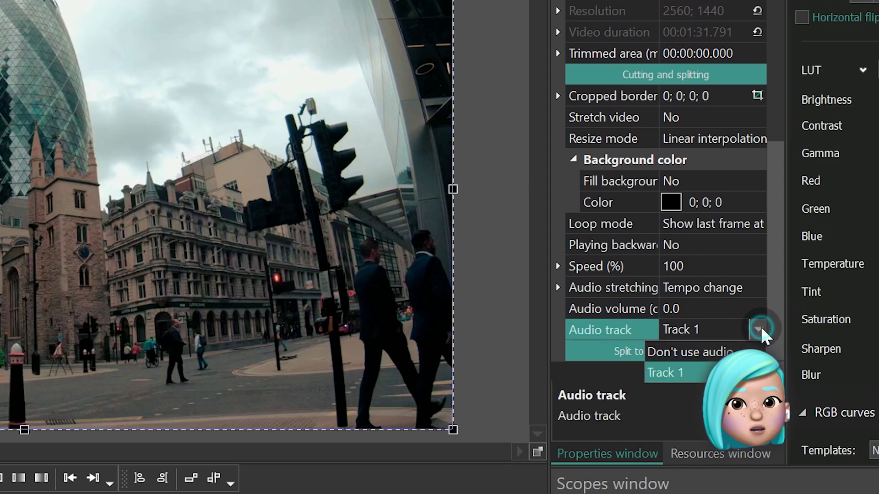
{"action": "left_click", "coordinate": [709, 353]}
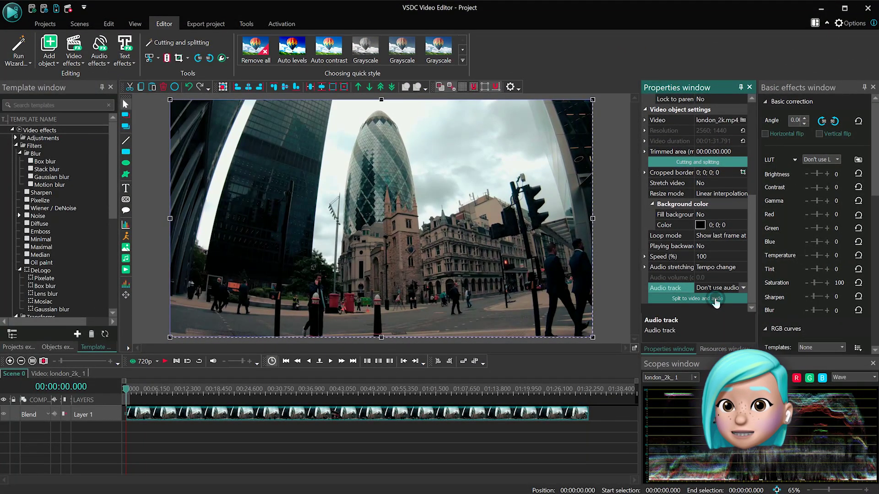
Step: Split the london_2k clip into separate video and audio objects, and lower the audio object's volume
{"action": "left_click", "coordinate": [716, 302]}
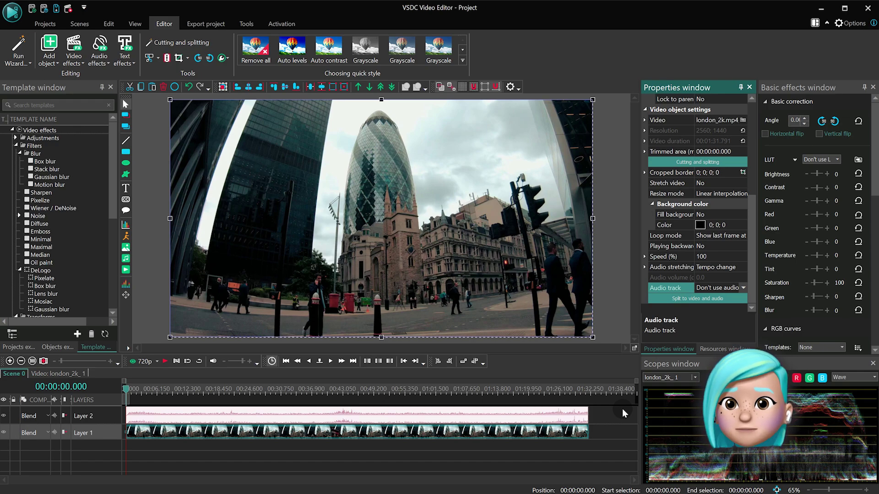
{"action": "left_click", "coordinate": [578, 417]}
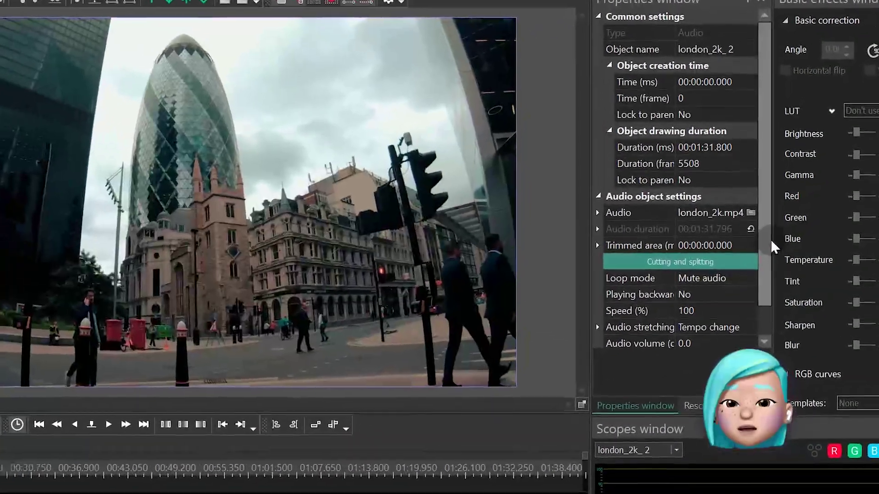
{"action": "left_click_drag", "start_coordinate": [770, 241], "coordinate": [765, 286]}
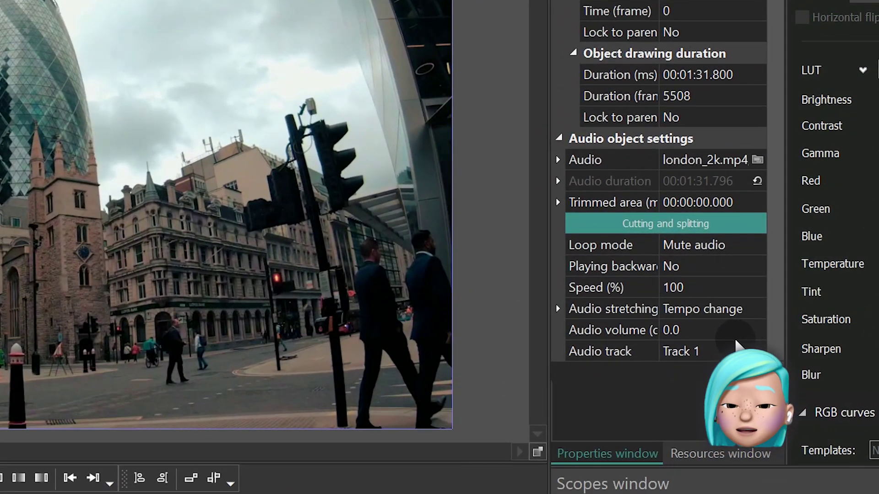
{"action": "left_click", "coordinate": [733, 331]}
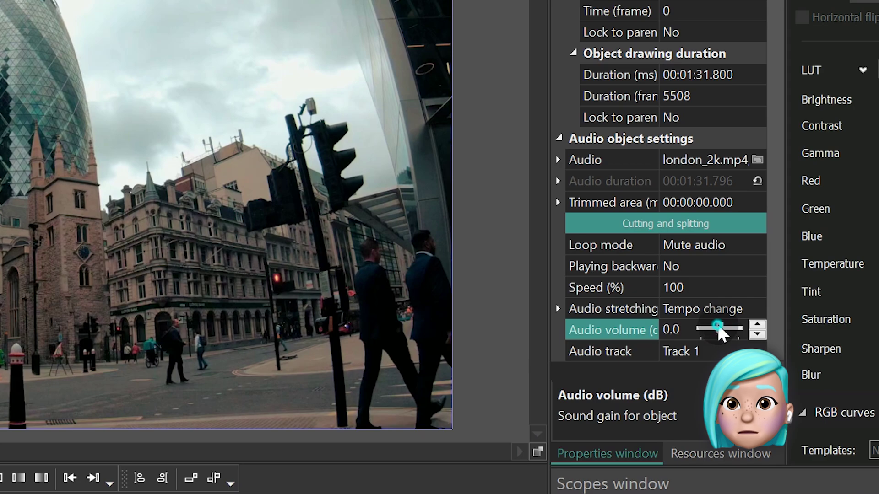
{"action": "left_click_drag", "start_coordinate": [728, 326], "coordinate": [694, 333]}
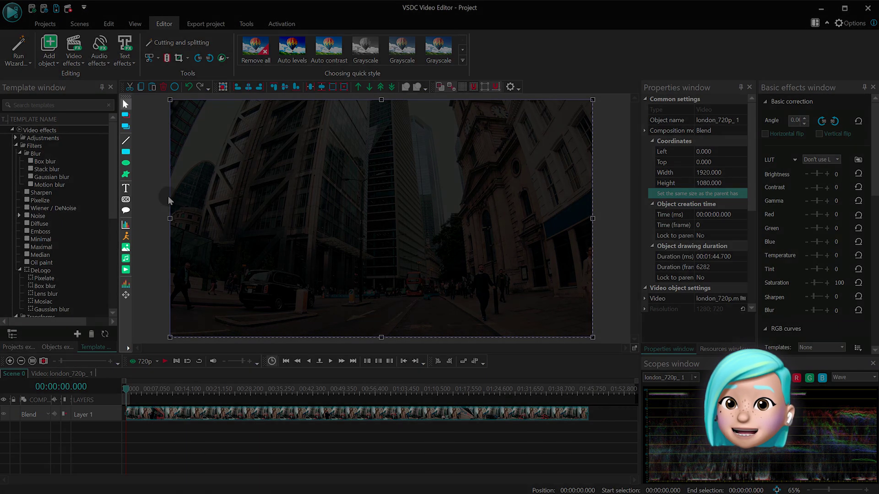
Step: Add a Text object from the cursor position on a new layer, with a box about 1029 by 275 pixels near the frame's centre
{"action": "left_click", "coordinate": [130, 191]}
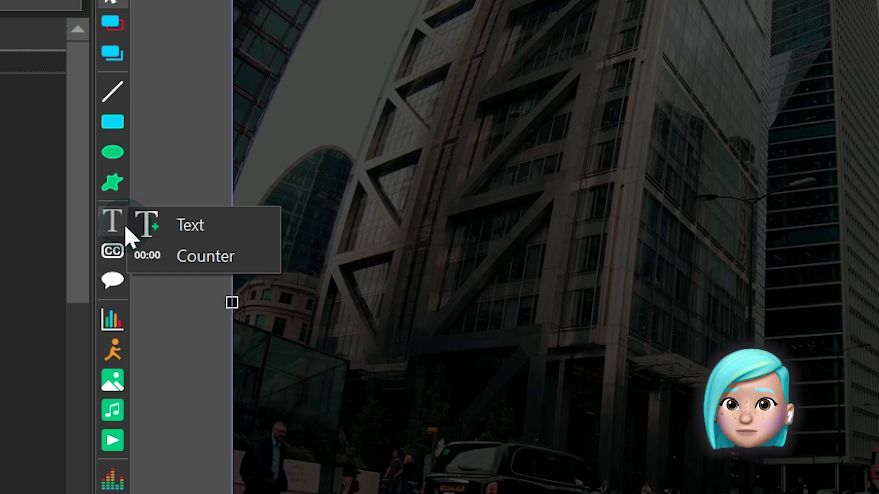
{"action": "left_click", "coordinate": [260, 225]}
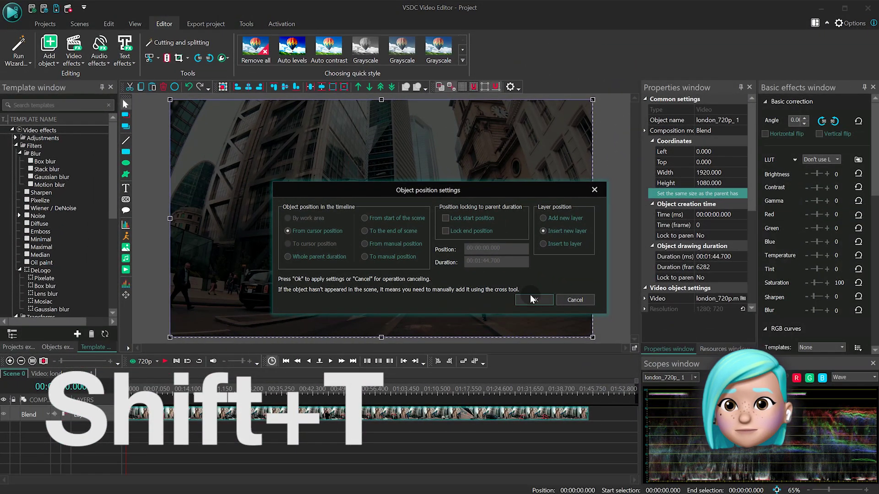
{"action": "left_click", "coordinate": [533, 300]}
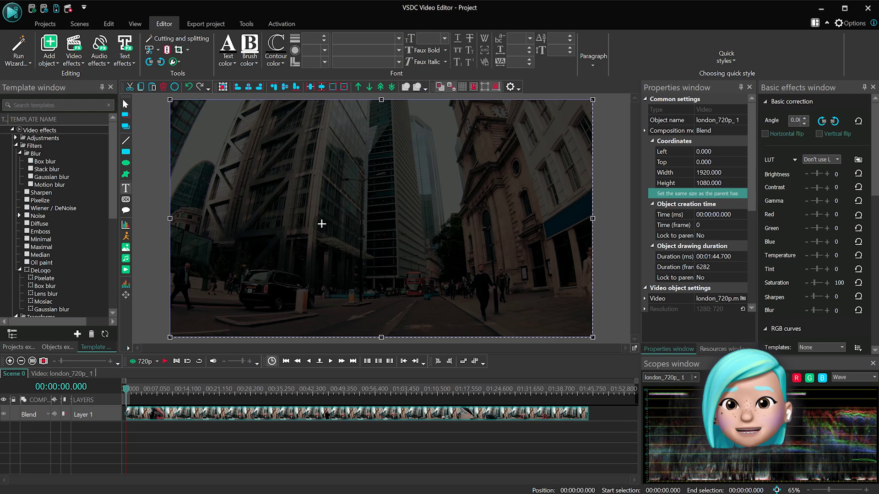
{"action": "left_click_drag", "start_coordinate": [278, 192], "coordinate": [505, 253]}
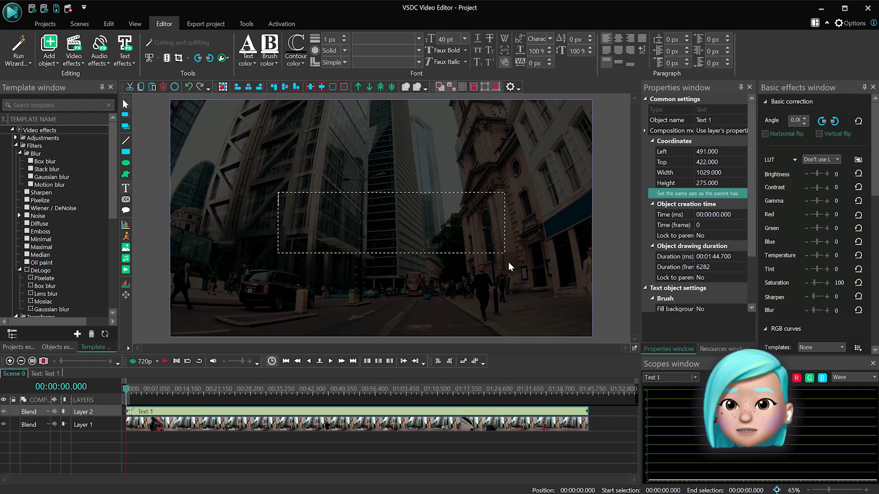
Step: Enter LONDON in the text object and set its font to HelveticaNeueCyr in the Black Italic style
{"action": "type", "text": "LONDON"}
{"action": "key", "text": "ctrl+a"}
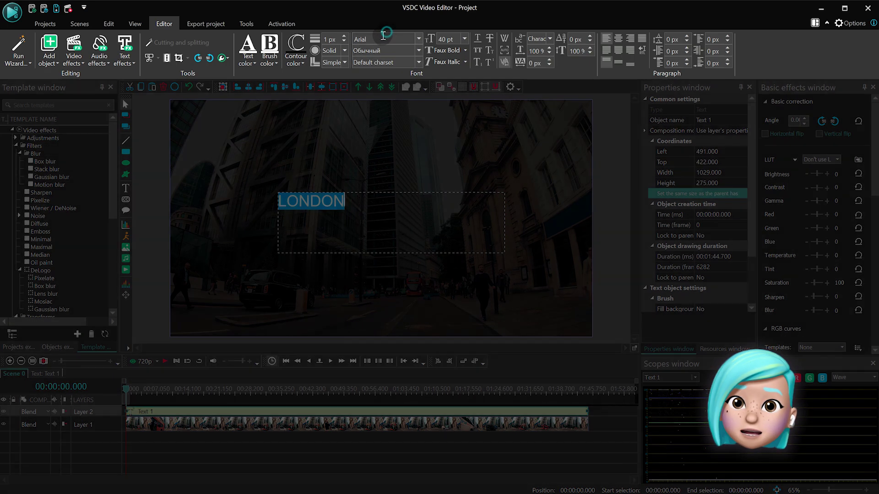
{"action": "left_click", "coordinate": [383, 38]}
{"action": "type", "text": "HelveticaNeueCyr"}
{"action": "key", "text": "Return"}
{"action": "left_click", "coordinate": [418, 50]}
{"action": "left_click", "coordinate": [409, 78]}
Step: Set the LONDON text's size to 120 pt and tighten its character spacing to -13 px
{"action": "left_click", "coordinate": [550, 65]}
{"action": "left_click", "coordinate": [549, 64]}
{"action": "left_click", "coordinate": [465, 39]}
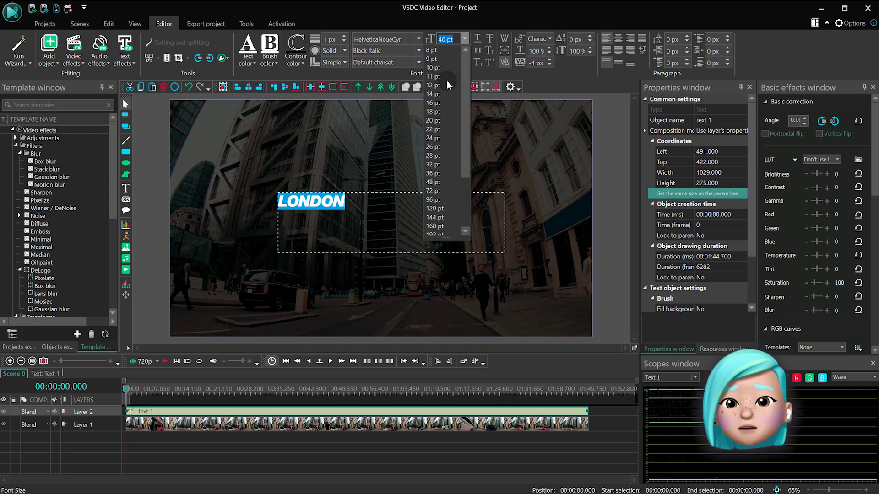
{"action": "left_click", "coordinate": [445, 207]}
{"action": "left_click", "coordinate": [549, 65]}
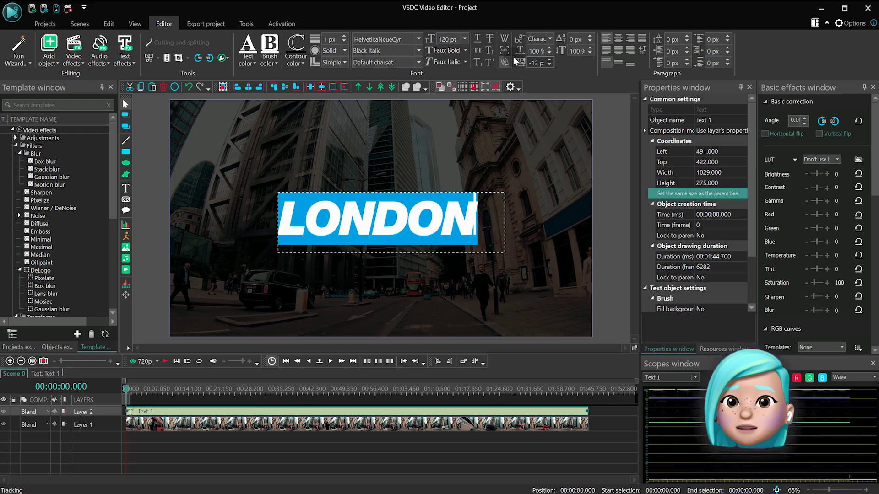
Step: Centre the LONDON text in the frame and trim its start and end on the timeline
{"action": "left_click", "coordinate": [431, 202]}
{"action": "left_click", "coordinate": [253, 90]}
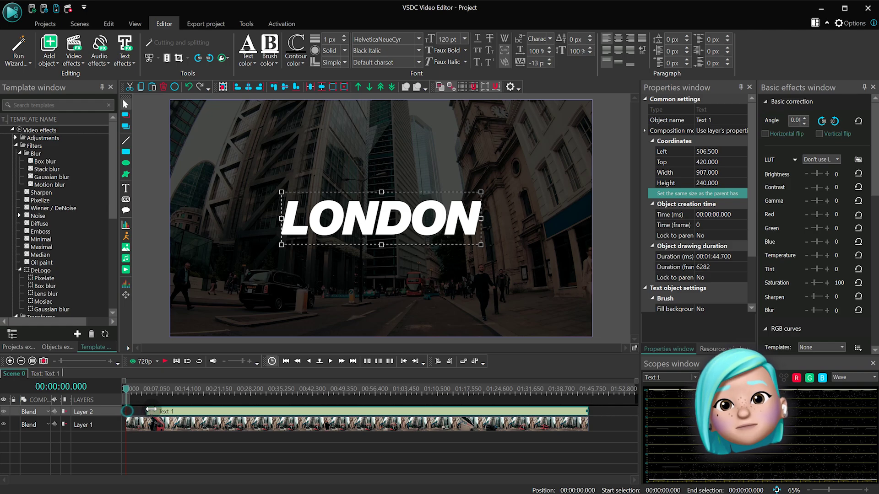
{"action": "left_click_drag", "start_coordinate": [197, 415], "coordinate": [198, 415]}
{"action": "left_click_drag", "start_coordinate": [535, 410], "coordinate": [159, 418]}
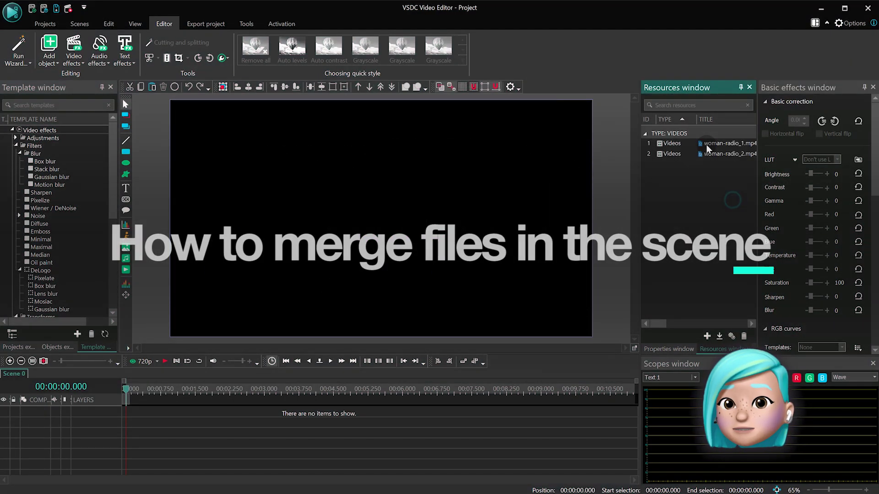
Step: Add woman-radio_1.mp4 and woman-radio_2.mp4 one after the other on a single layer of the scene and play the merged result
{"action": "left_click_drag", "start_coordinate": [710, 143], "coordinate": [499, 293]}
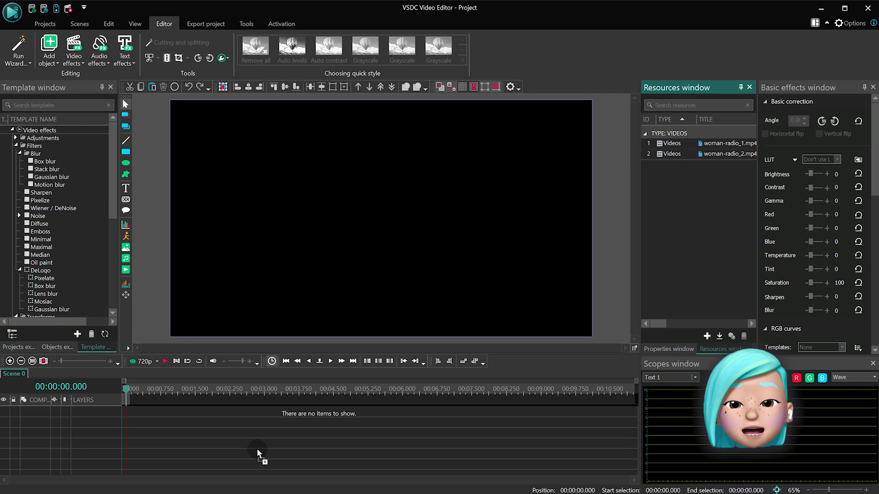
{"action": "left_click_drag", "start_coordinate": [257, 449], "coordinate": [257, 449]}
{"action": "key", "text": "space"}
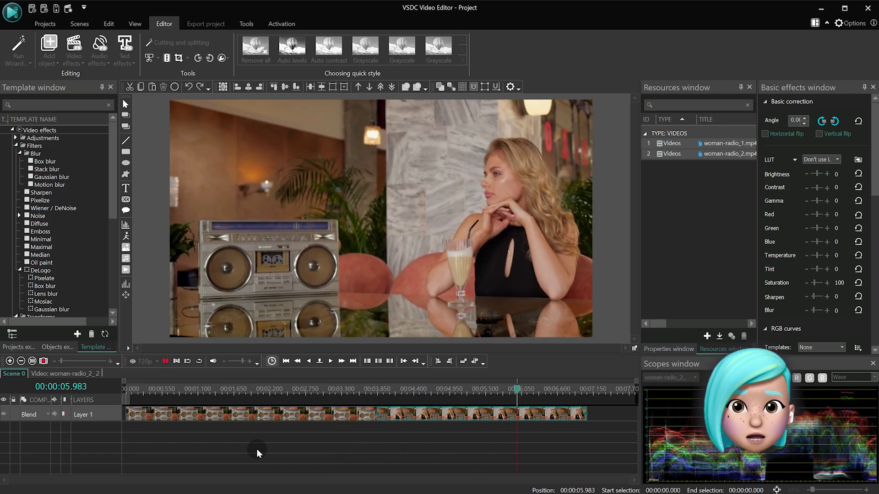
Step: Move the woman-radio_2 clip to the scene's start on a separate layer below woman-radio_1, and trim woman-radio_1 to the same length
{"action": "left_click", "coordinate": [252, 392]}
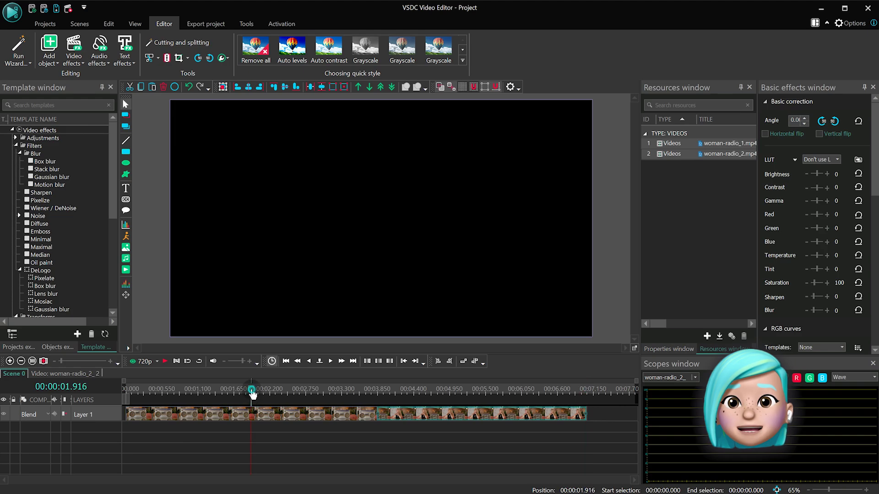
{"action": "left_click_drag", "start_coordinate": [441, 416], "coordinate": [156, 435]}
{"action": "left_click", "coordinate": [302, 414]}
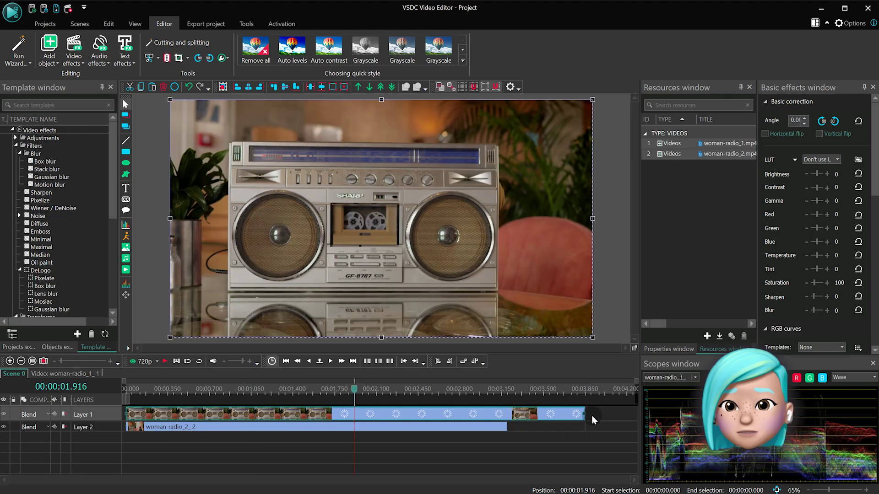
{"action": "left_click_drag", "start_coordinate": [585, 414], "coordinate": [534, 412]}
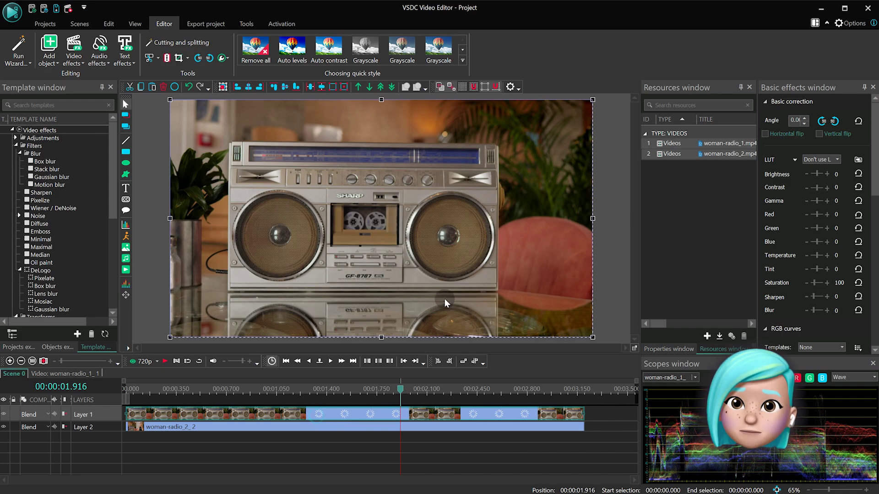
Step: Shrink the woman-radio_1 clip to about half the frame size, place it over the woman-radio_2 picture, and preview the overlay
{"action": "left_click_drag", "start_coordinate": [593, 337], "coordinate": [368, 232]}
{"action": "mouse_move", "coordinate": [400, 264]}
{"action": "left_mouse_down"}
{"action": "mouse_move", "coordinate": [465, 295]}
{"action": "mouse_move", "coordinate": [393, 266]}
{"action": "left_mouse_up"}
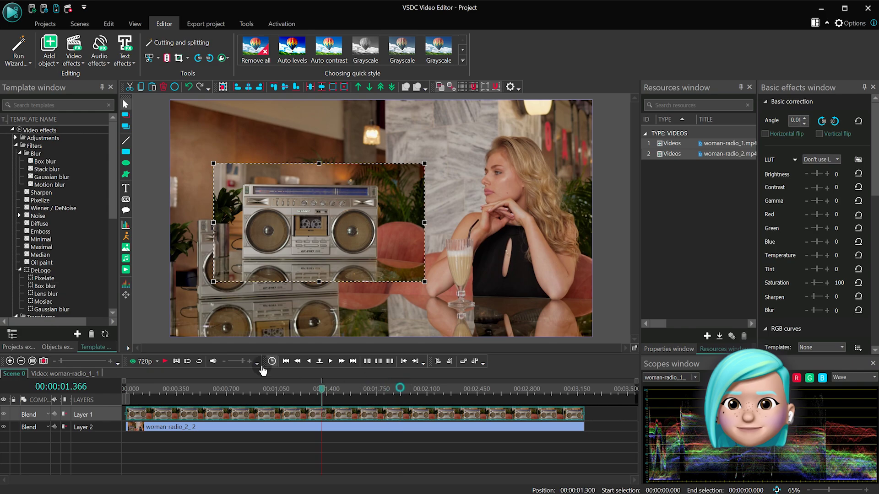
{"action": "key", "text": "space"}
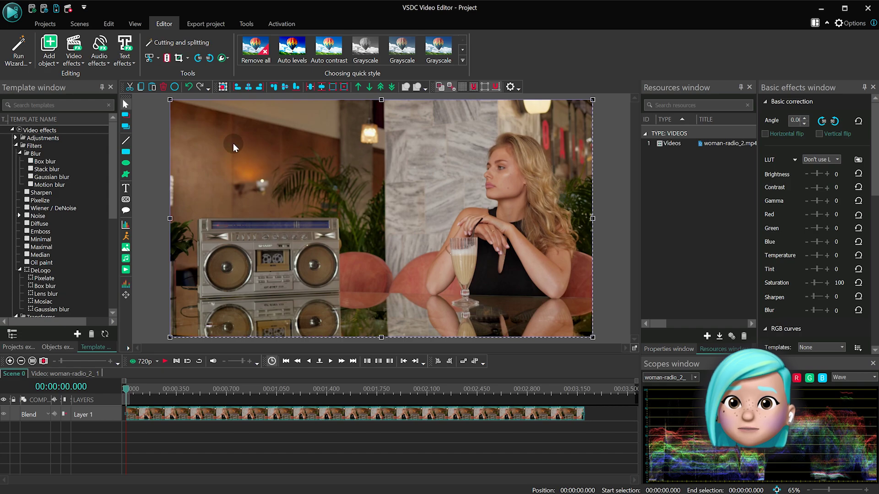
Step: Apply a Fade In transparency effect to the woman-radio_2 clip, starting from the start of the scene on a new layer
{"action": "left_click", "coordinate": [81, 63]}
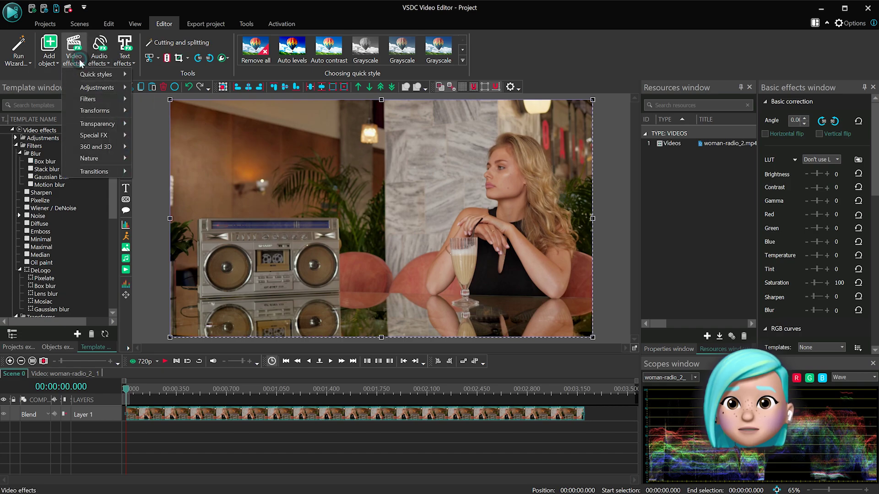
{"action": "left_click", "coordinate": [98, 123]}
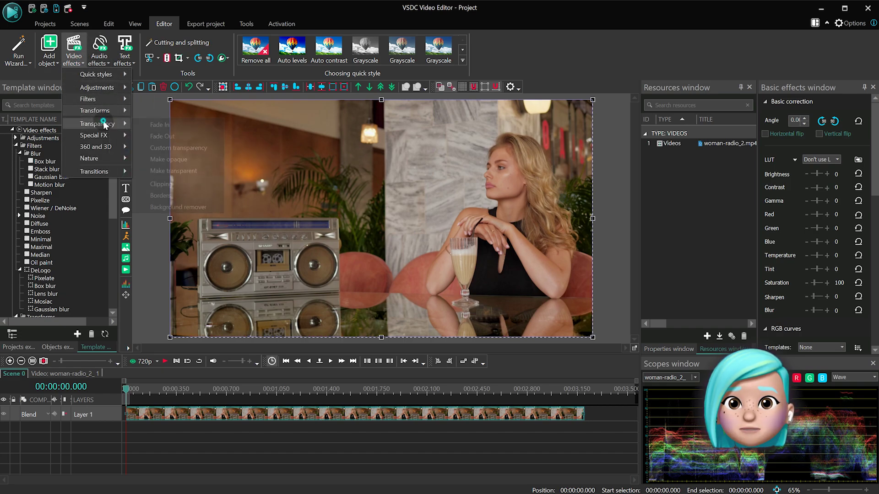
{"action": "left_click", "coordinate": [215, 124]}
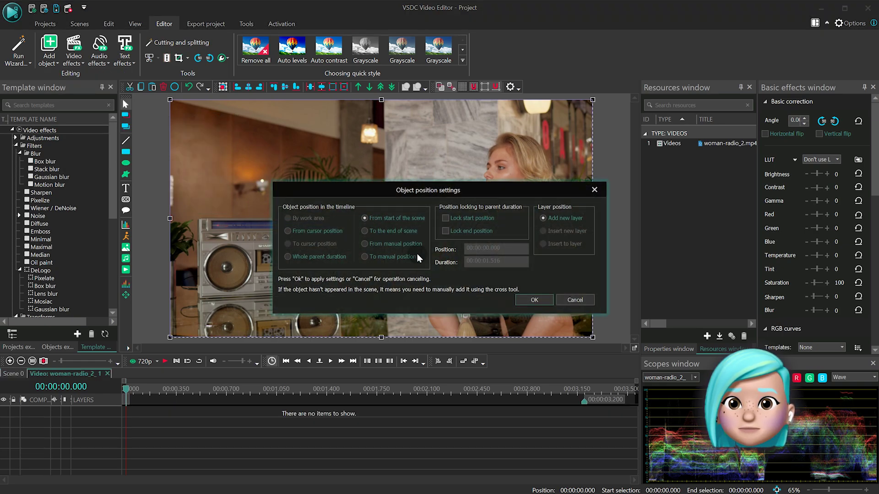
{"action": "left_click", "coordinate": [520, 300]}
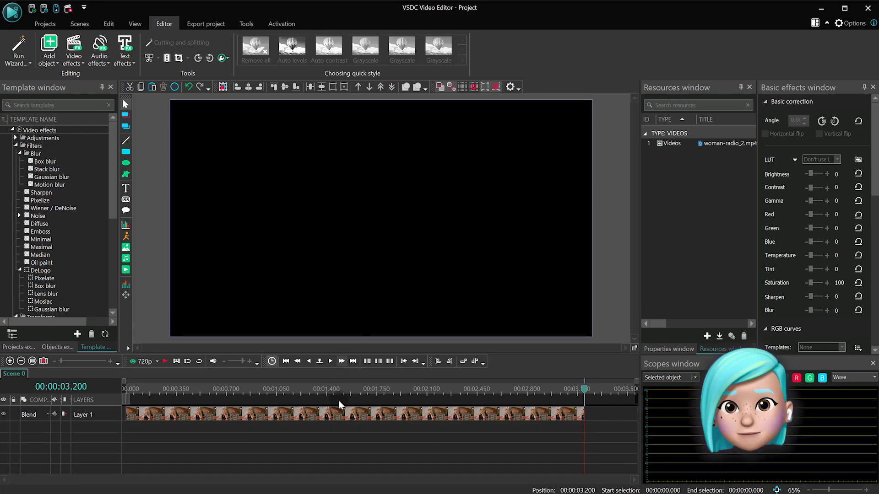
Step: Open the Fade In effect inside the woman-radio_2 clip and apply the Cubic Out curve template to its Transparency parameter
{"action": "double_click", "coordinate": [340, 417]}
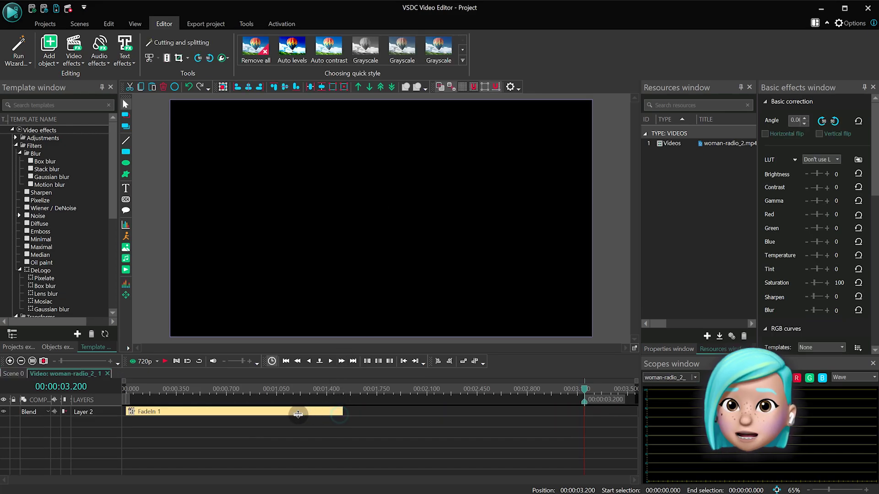
{"action": "left_click", "coordinate": [292, 415]}
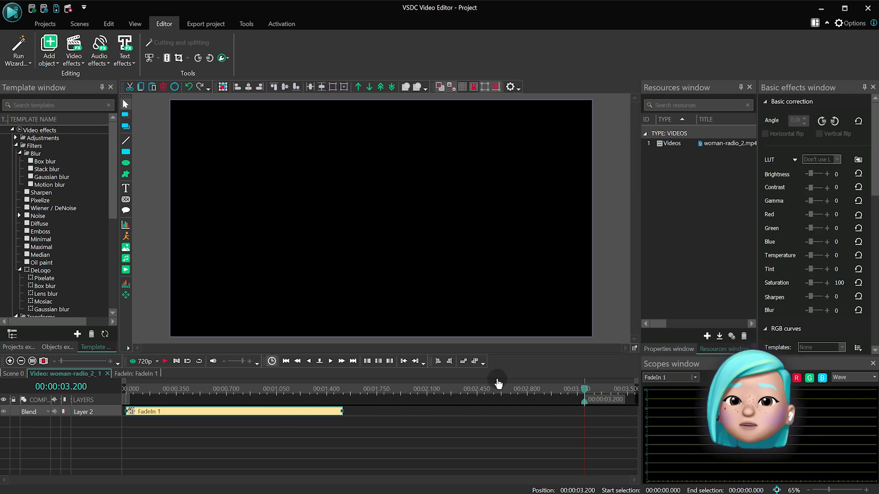
{"action": "left_click", "coordinate": [655, 350]}
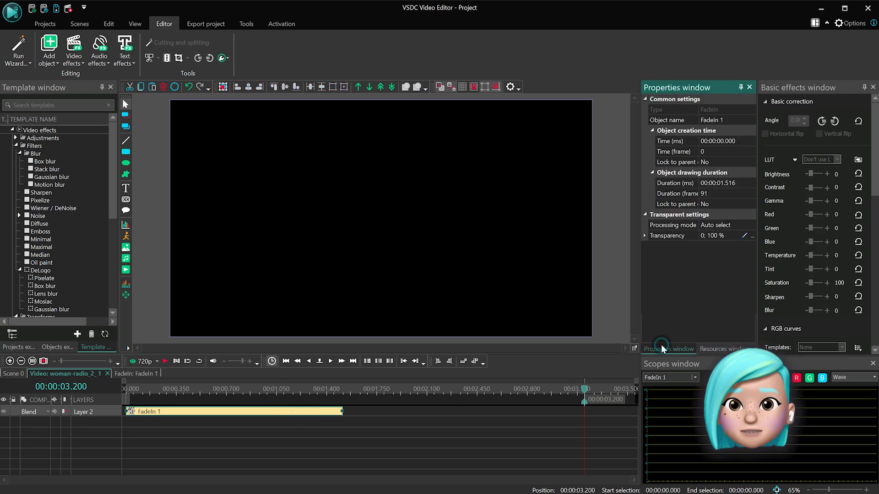
{"action": "left_click", "coordinate": [713, 236]}
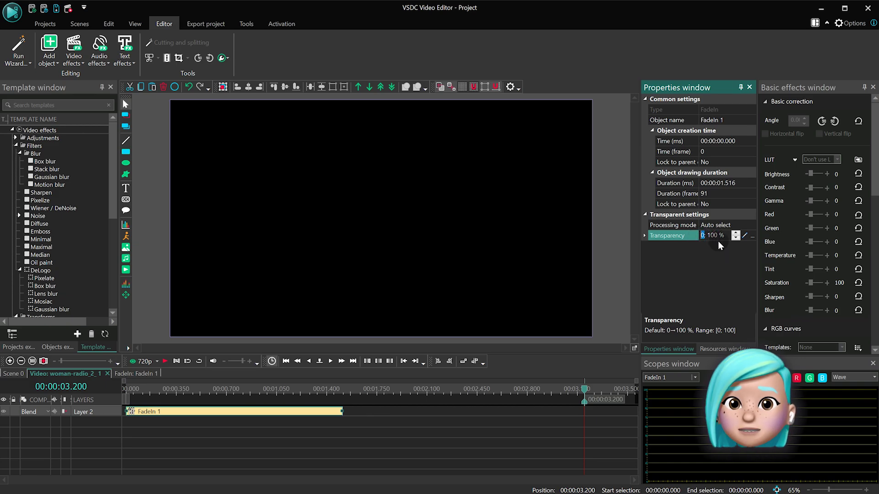
{"action": "left_click", "coordinate": [745, 235]}
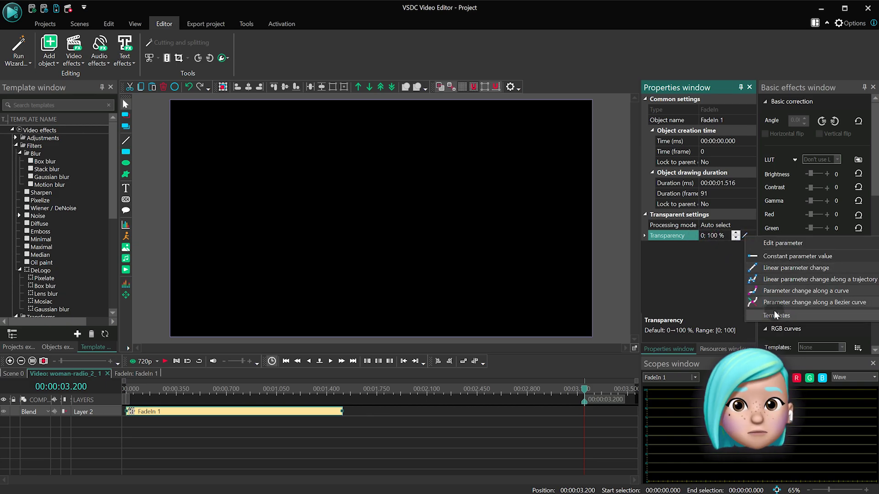
{"action": "left_click", "coordinate": [775, 315]}
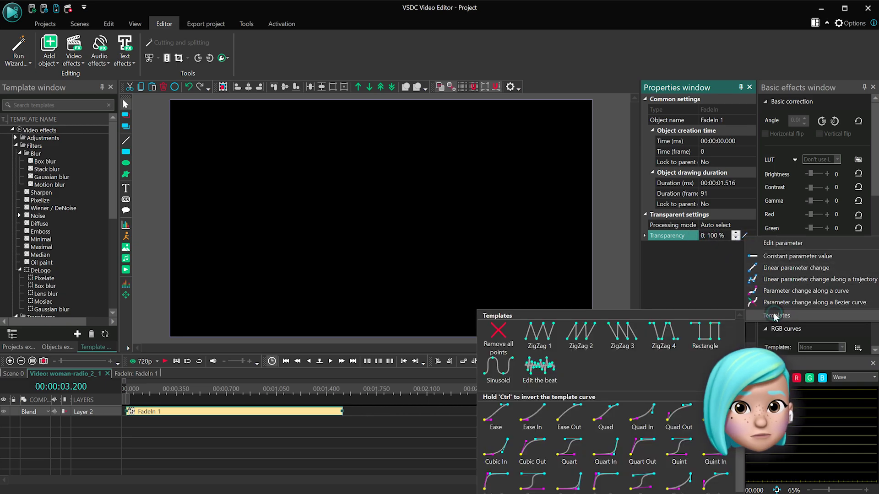
{"action": "left_click", "coordinate": [534, 443]}
Step: Check the Fade In effect's own timeline, return to the woman-radio_2 clip's timeline and play it to review the fade
{"action": "left_click", "coordinate": [136, 375]}
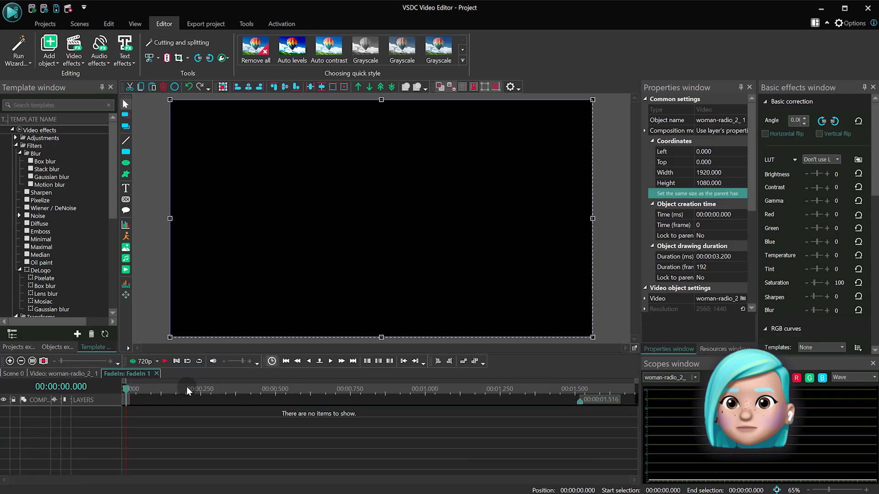
{"action": "left_click", "coordinate": [88, 375]}
{"action": "key", "text": "space"}
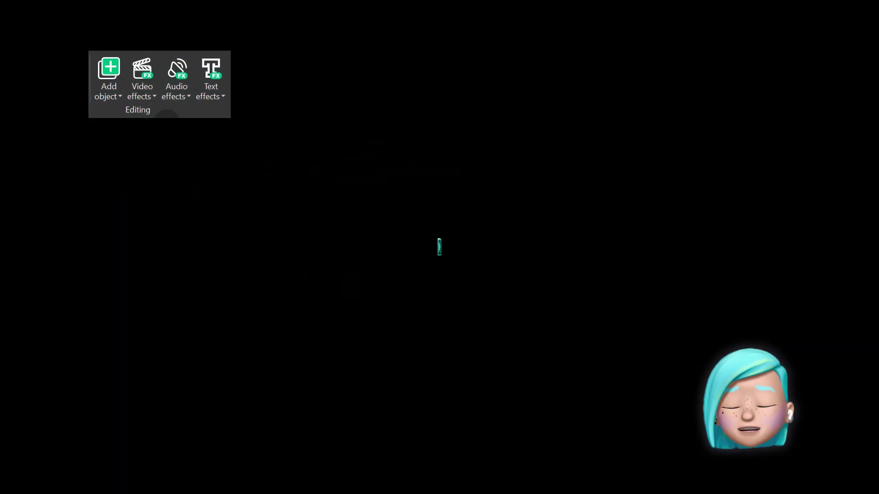
Step: Browse the available video effects and the Adjustments, Filters, Transforms and Transparency template categories
{"action": "left_click", "coordinate": [139, 90]}
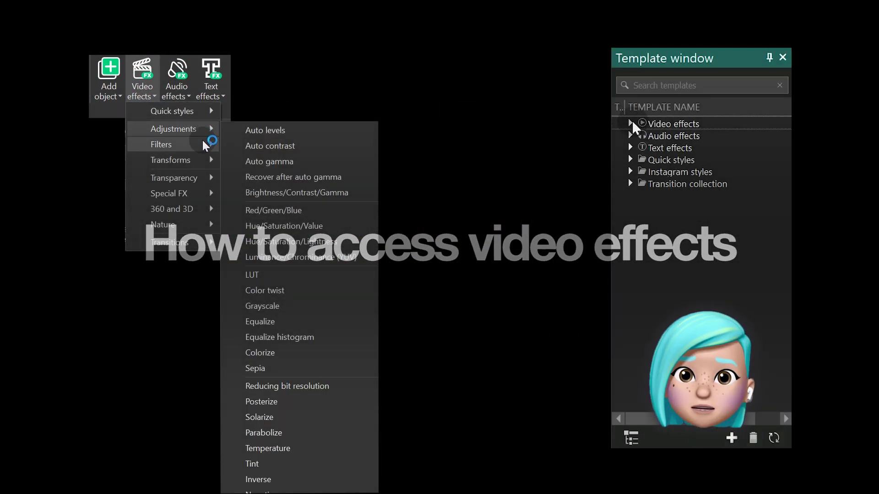
{"action": "left_click", "coordinate": [630, 123]}
{"action": "left_click", "coordinate": [636, 135]}
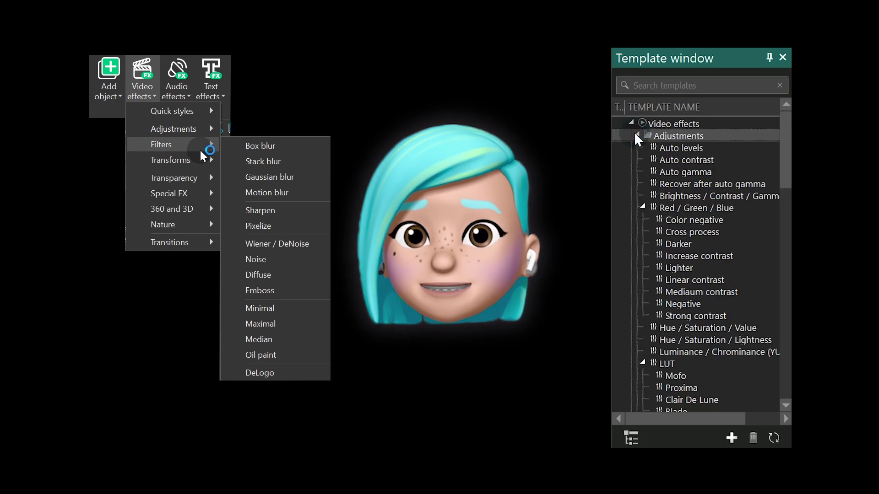
{"action": "scroll", "coordinate": [653, 191], "scroll_direction": "down", "scroll_amount": 6}
{"action": "scroll", "coordinate": [654, 191], "scroll_direction": "down", "scroll_amount": 16}
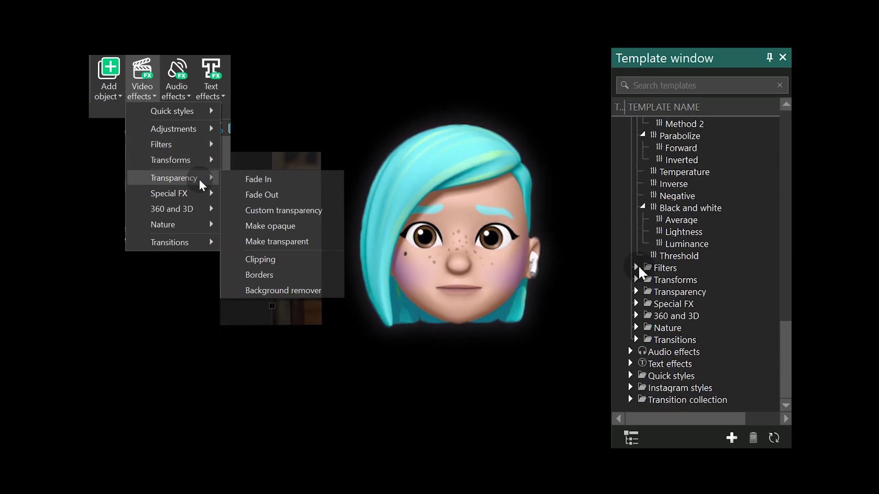
{"action": "left_click", "coordinate": [637, 267]}
{"action": "scroll", "coordinate": [634, 283], "scroll_direction": "down", "scroll_amount": 1}
{"action": "scroll", "coordinate": [634, 284], "scroll_direction": "down", "scroll_amount": 7}
{"action": "left_click", "coordinate": [634, 279]}
{"action": "scroll", "coordinate": [636, 288], "scroll_direction": "down", "scroll_amount": 4}
{"action": "left_click", "coordinate": [637, 292]}
{"action": "scroll", "coordinate": [636, 295], "scroll_direction": "down", "scroll_amount": 3}
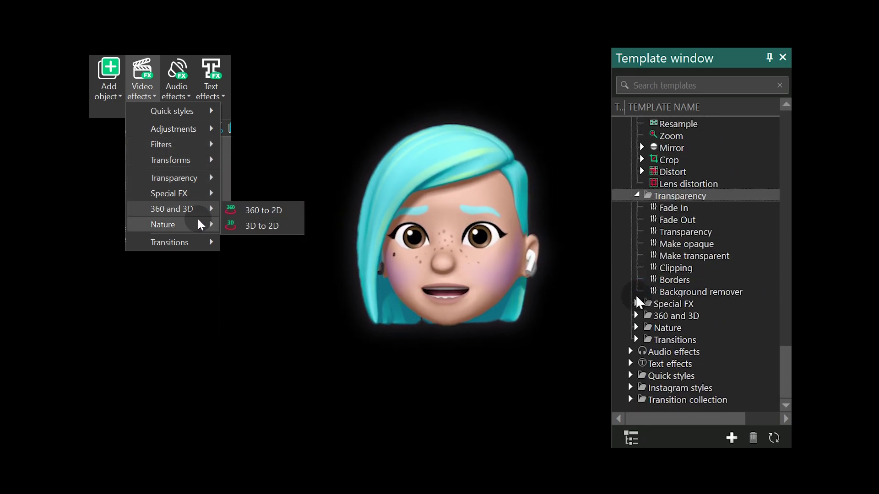
Step: Browse the Special FX, 360 and 3D, and Nature template categories, and go through the Twist effect's templates
{"action": "left_click", "coordinate": [636, 302]}
{"action": "scroll", "coordinate": [634, 300], "scroll_direction": "down", "scroll_amount": 2}
{"action": "scroll", "coordinate": [636, 305], "scroll_direction": "down", "scroll_amount": 5}
{"action": "left_click", "coordinate": [638, 314]}
{"action": "left_click", "coordinate": [639, 326]}
{"action": "scroll", "coordinate": [642, 334], "scroll_direction": "down", "scroll_amount": 4}
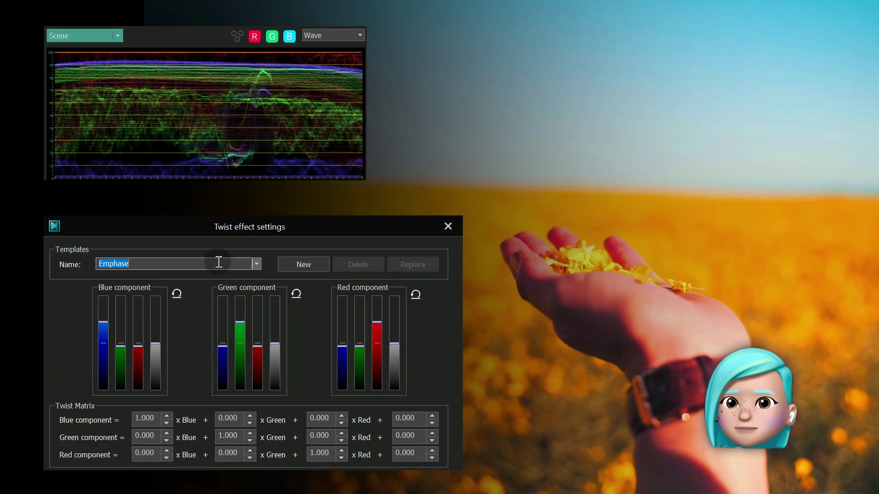
{"action": "scroll", "coordinate": [219, 262], "scroll_direction": "down", "scroll_amount": 3}
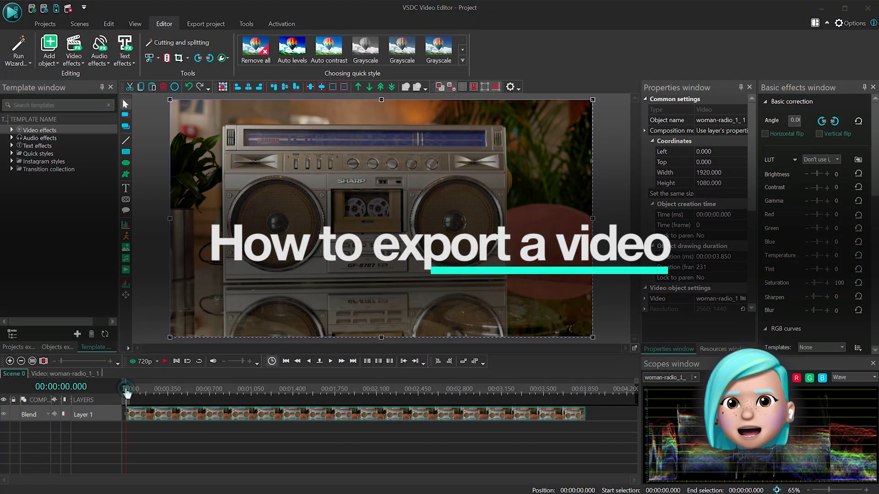
Step: Lower the preview quality to 480p and play the woman-radio_1 scene to check it before export
{"action": "key", "text": "space"}
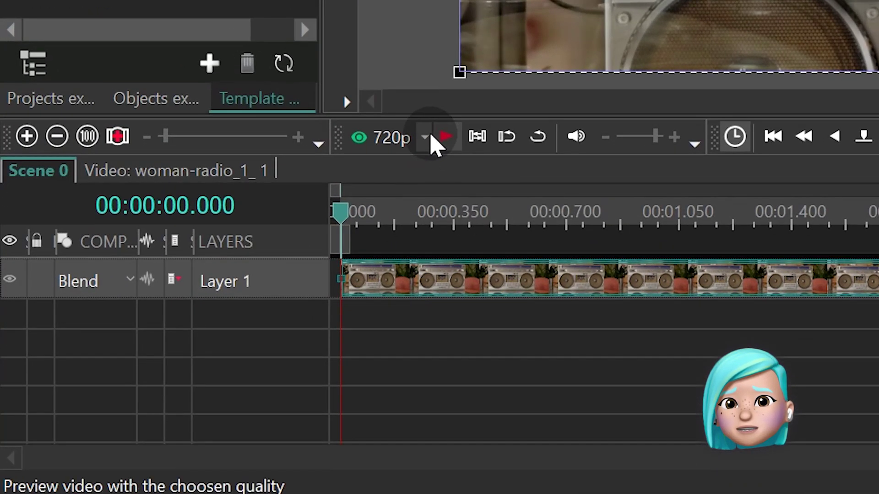
{"action": "left_click", "coordinate": [158, 361]}
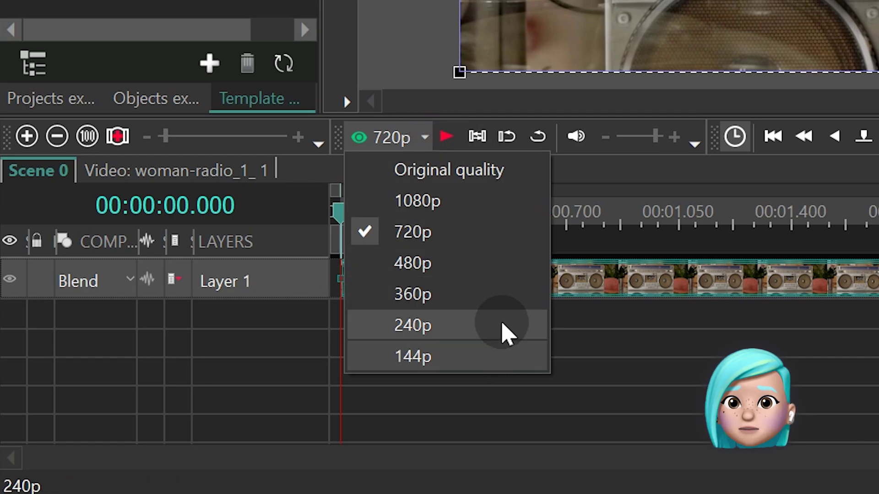
{"action": "left_click", "coordinate": [522, 268]}
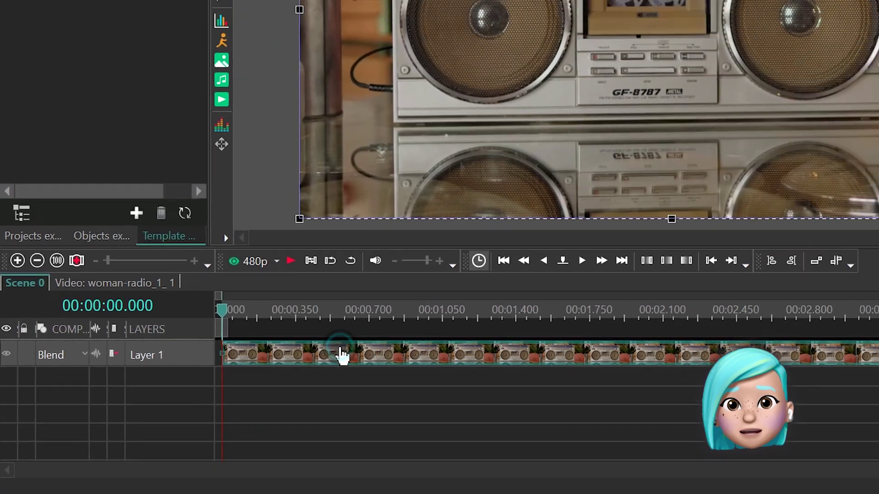
{"action": "key", "text": "space"}
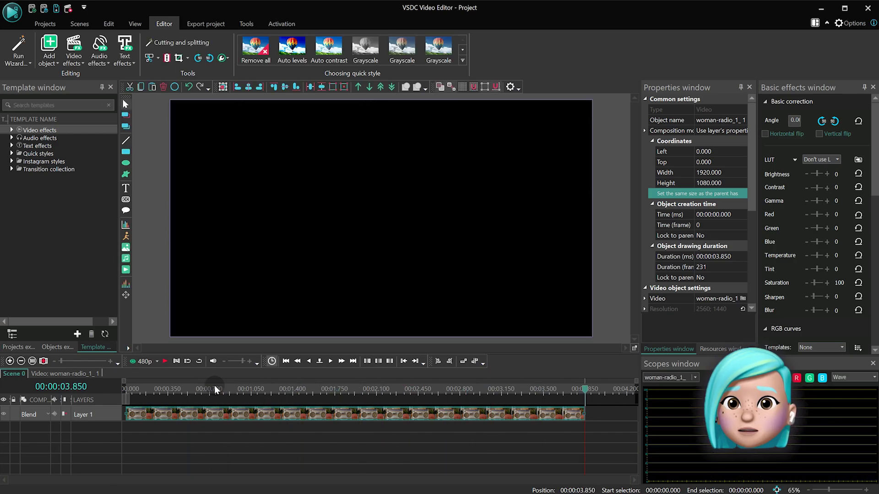
{"action": "left_click", "coordinate": [208, 387]}
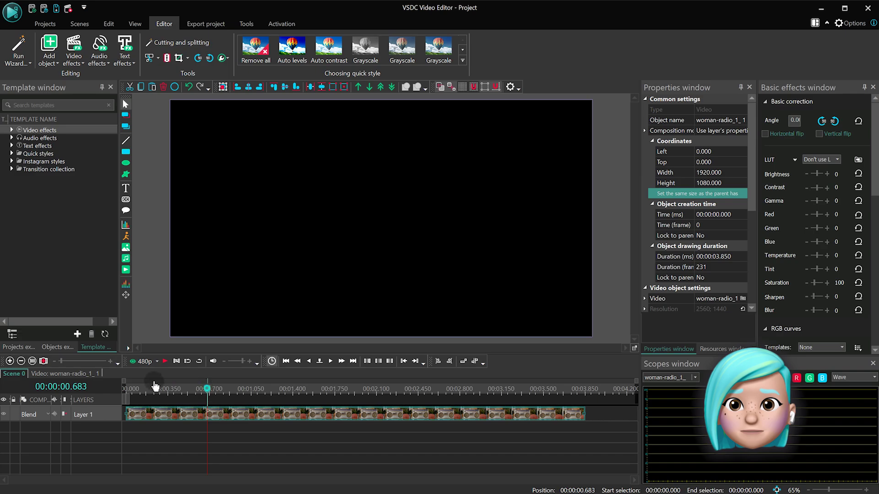
Step: Return the playhead to the start of the woman-radio_1 scene and open the project's export settings
{"action": "left_click", "coordinate": [126, 381]}
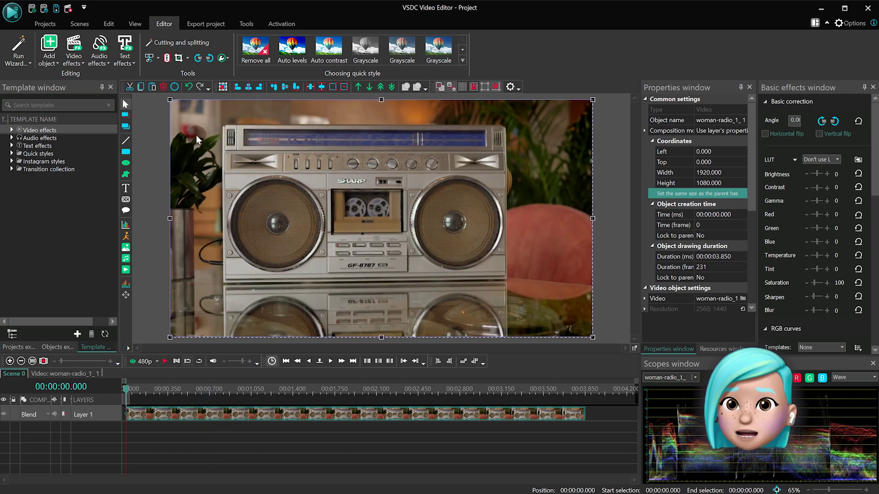
{"action": "left_click", "coordinate": [217, 25]}
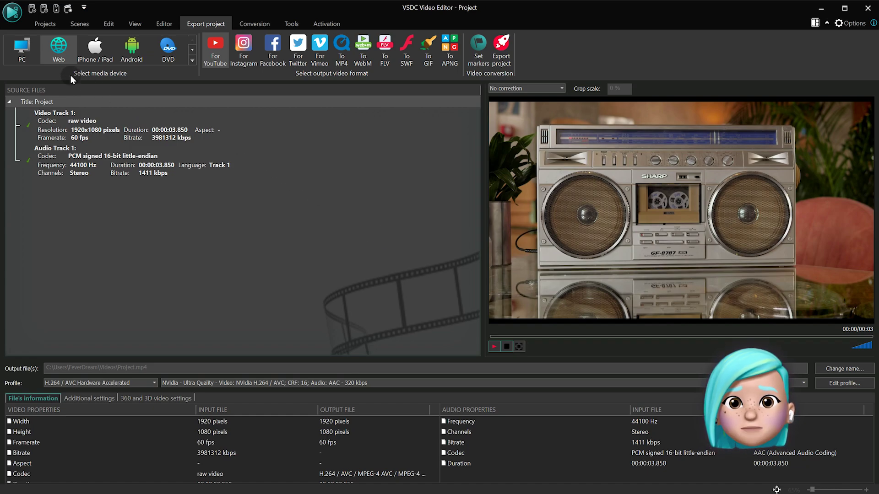
Step: Browse the export formats for PC, Web, iPhone / iPad, Android and DVD, trying the MOV format for PC
{"action": "left_click", "coordinate": [22, 49]}
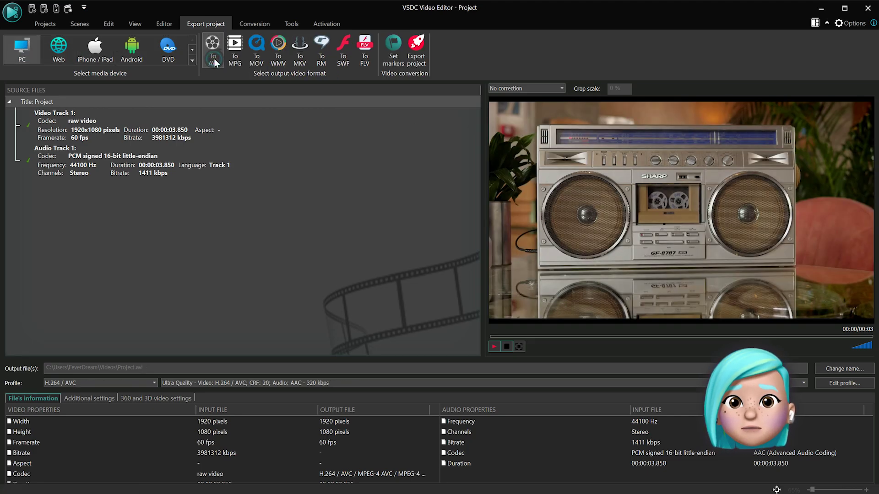
{"action": "left_click", "coordinate": [256, 50]}
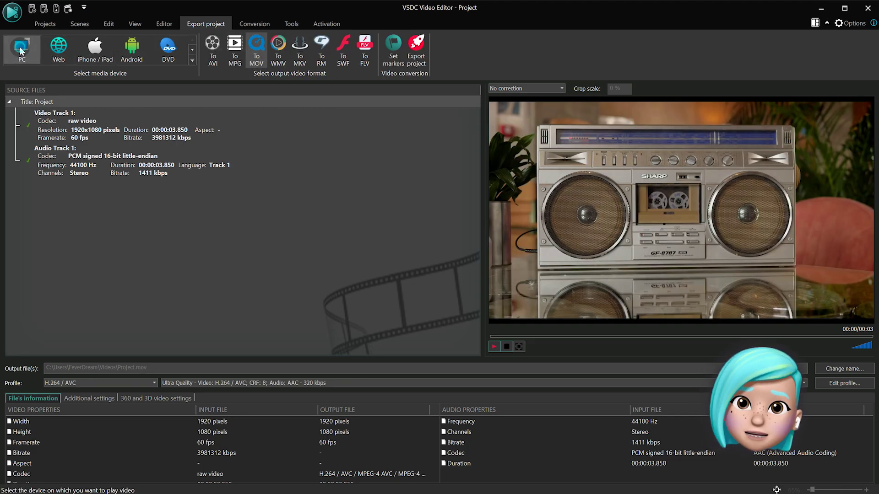
{"action": "left_click", "coordinate": [53, 46]}
{"action": "left_click", "coordinate": [95, 48]}
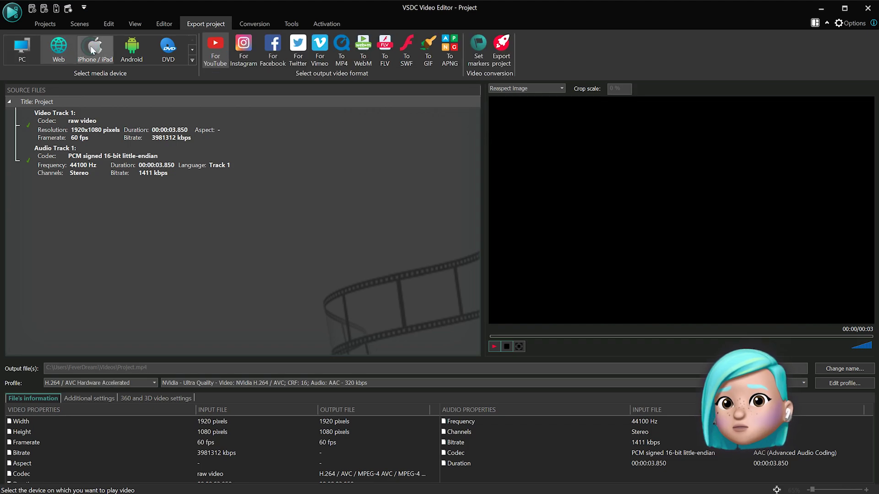
{"action": "left_click", "coordinate": [132, 48]}
{"action": "left_click", "coordinate": [168, 48]}
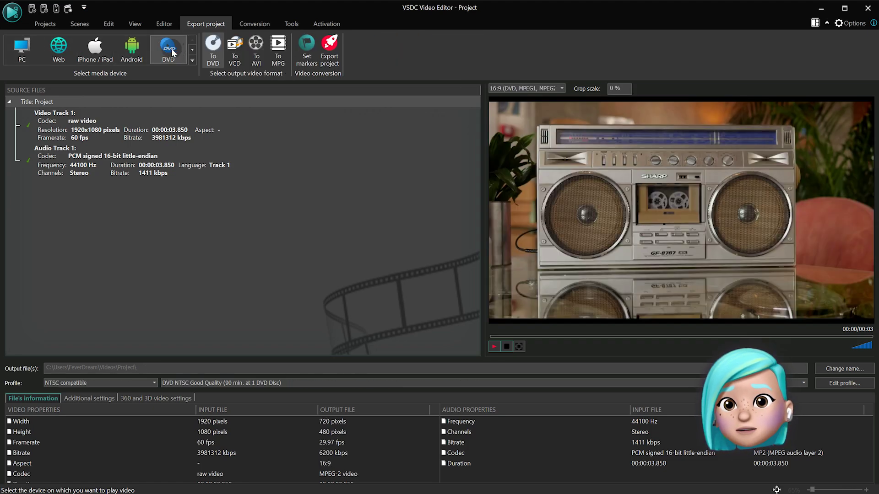
Step: Look through the export options for the remaining media devices: PS, Mobile and Xbox
{"action": "left_click", "coordinate": [193, 51]}
{"action": "left_click", "coordinate": [27, 51]}
{"action": "left_click", "coordinate": [79, 52]}
{"action": "left_click", "coordinate": [58, 52]}
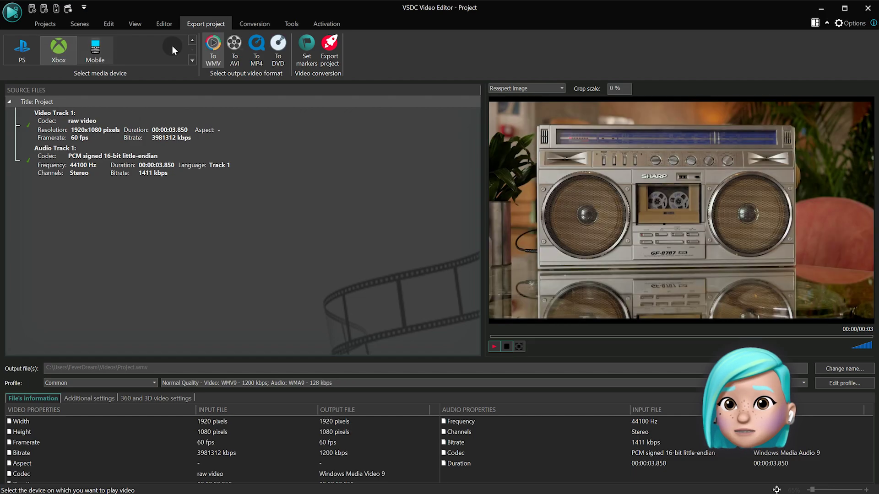
Step: Go back to the first media devices and choose Web as the export target
{"action": "left_click", "coordinate": [192, 40]}
{"action": "left_click", "coordinate": [35, 48]}
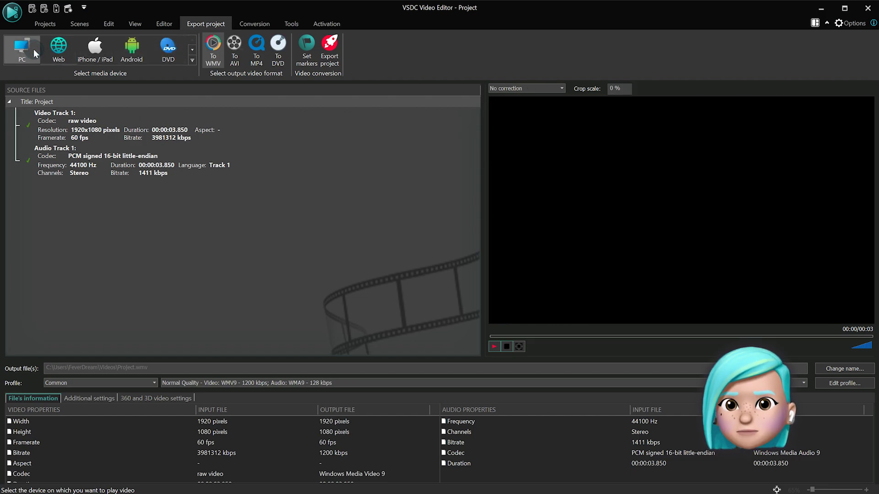
{"action": "left_click", "coordinate": [53, 48]}
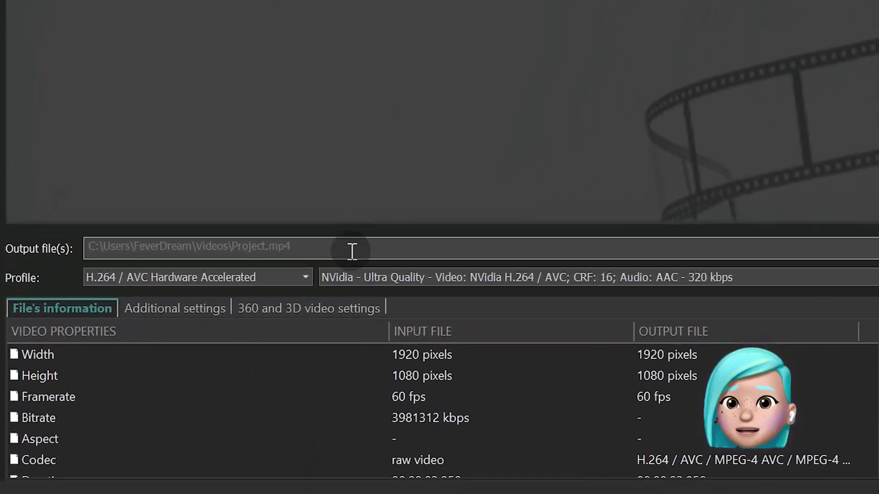
Step: Check the output file path and open the setting for changing the output file's name
{"action": "left_click_drag", "start_coordinate": [344, 247], "coordinate": [49, 212]}
{"action": "left_click_drag", "start_coordinate": [139, 227], "coordinate": [331, 214]}
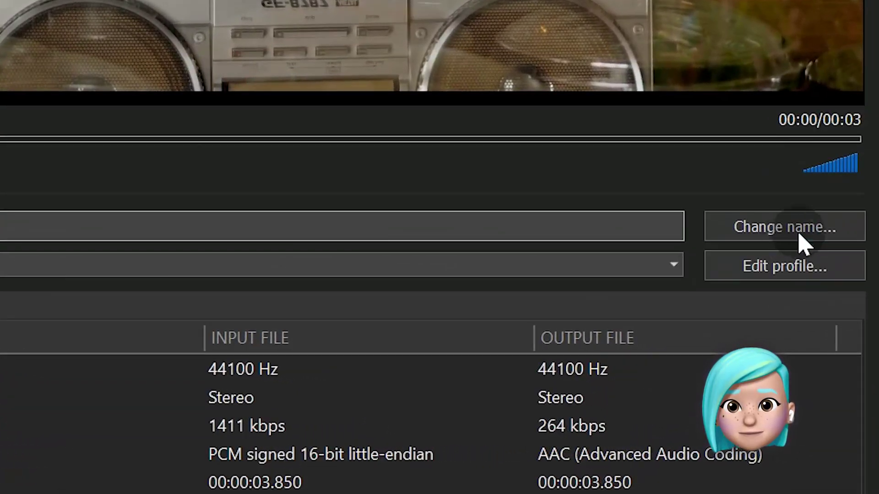
{"action": "left_click", "coordinate": [742, 227]}
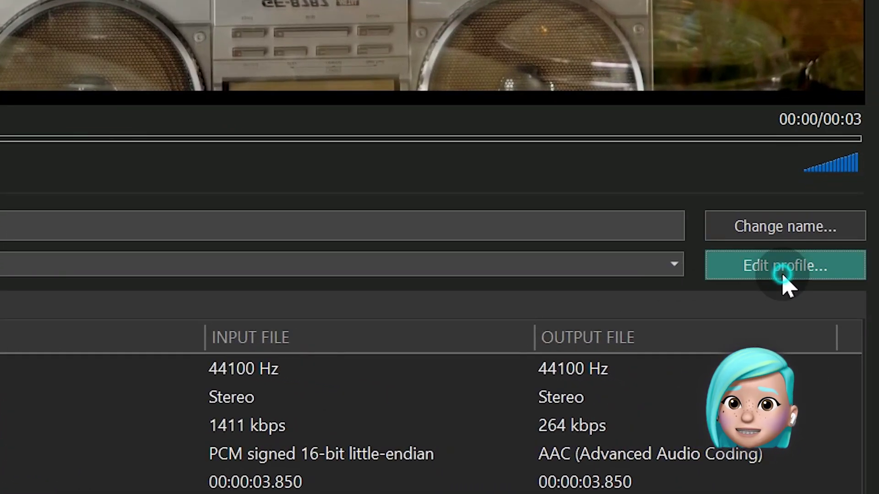
Step: Open the profile editor and apply the NVidia Ultra Quality H.264 / AVC profile for YouTube
{"action": "left_click", "coordinate": [785, 270]}
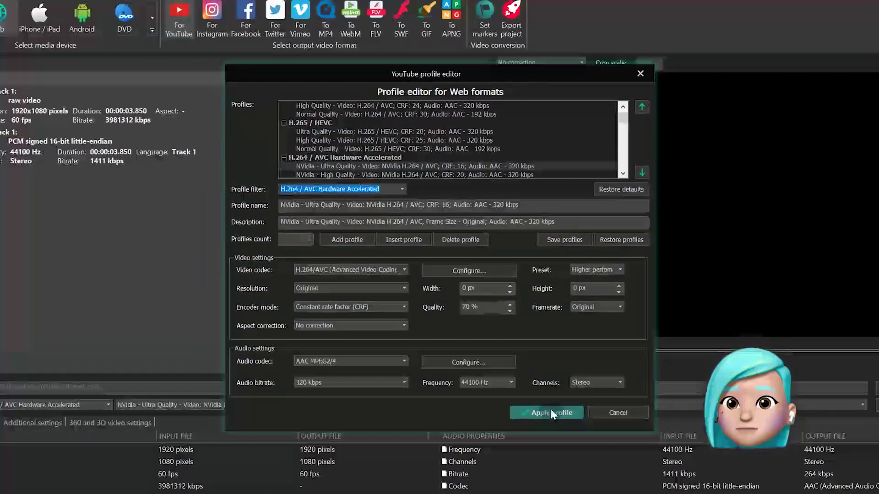
{"action": "left_click", "coordinate": [575, 443]}
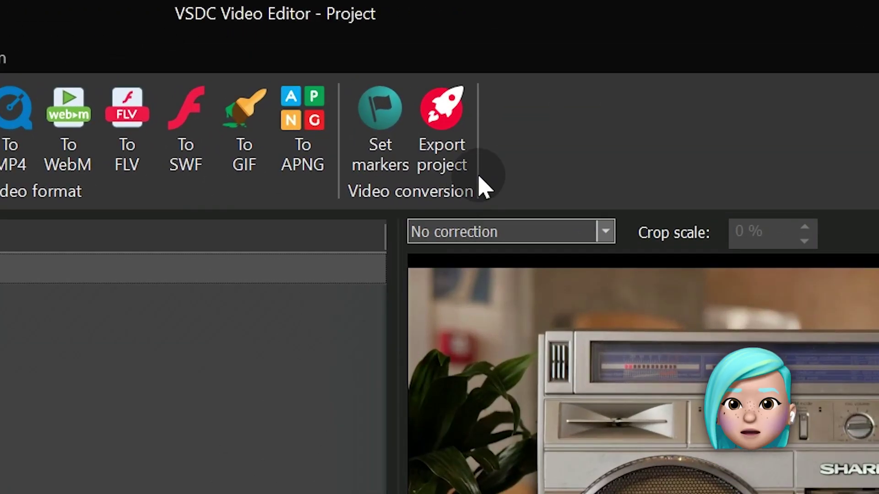
Step: Start exporting the project and continue without the premium features
{"action": "left_click", "coordinate": [443, 148]}
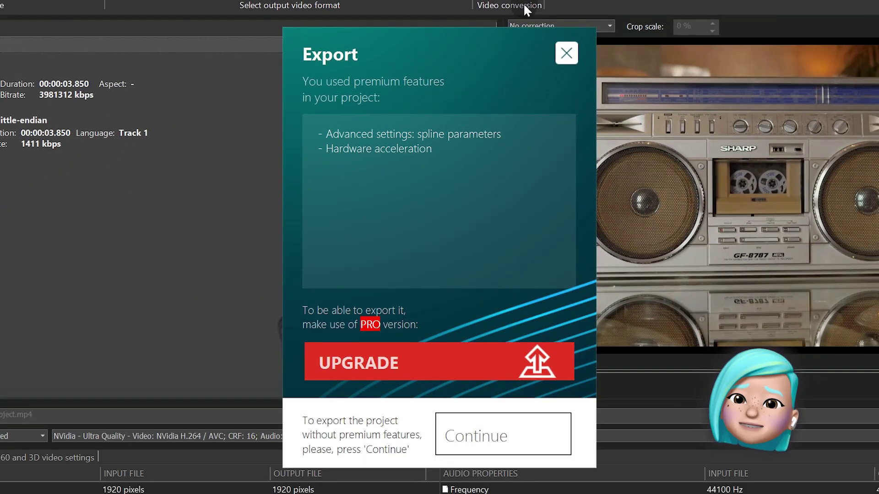
{"action": "left_click", "coordinate": [531, 455]}
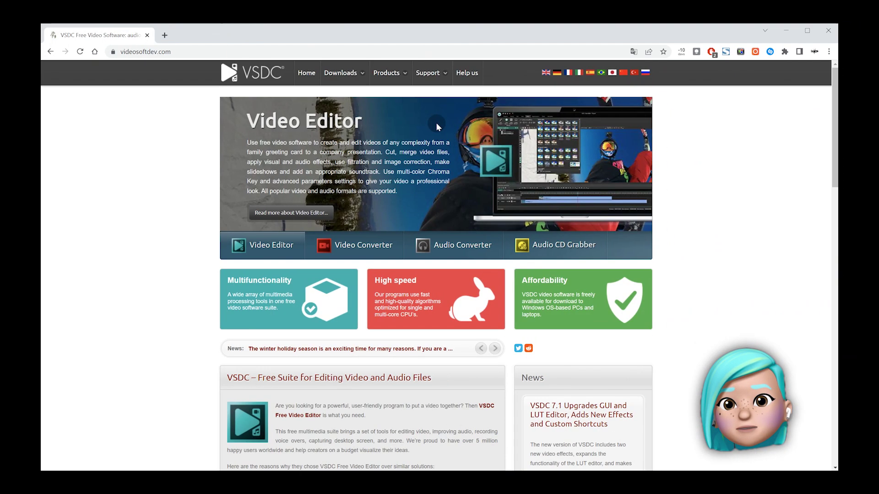
Step: In the browser, open the How-to page of the VSDC website's support section and browse its tutorials
{"action": "left_click", "coordinate": [444, 73]}
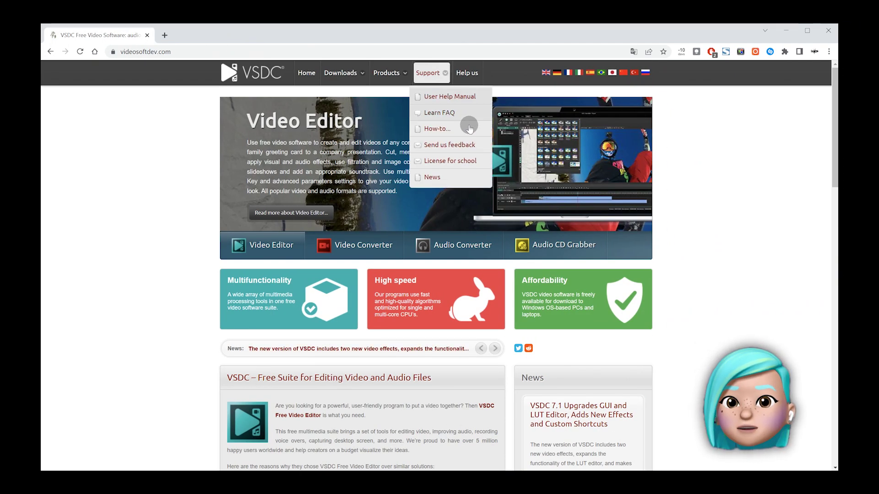
{"action": "left_click", "coordinate": [469, 128]}
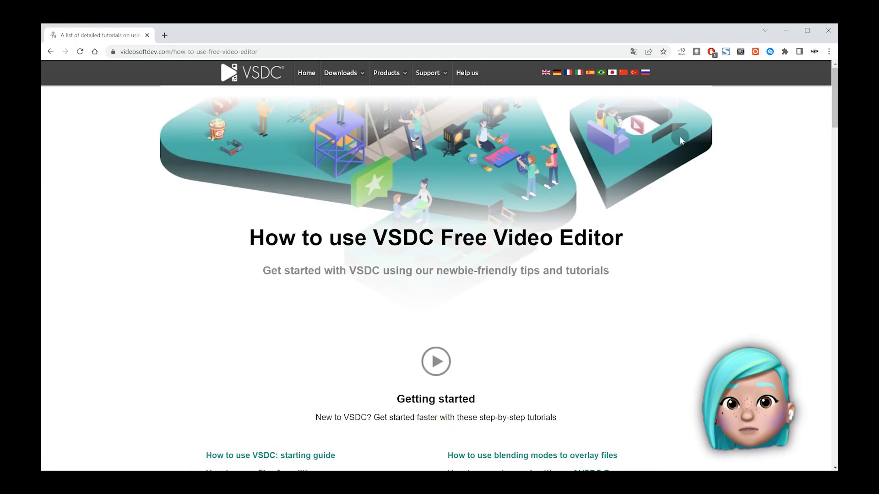
{"action": "scroll", "coordinate": [709, 215], "scroll_direction": "down", "scroll_amount": 20}
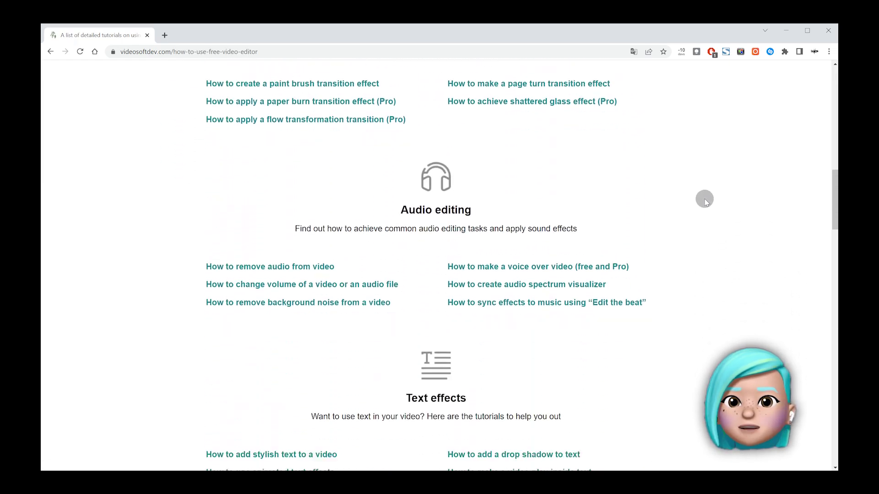
{"action": "scroll", "coordinate": [705, 201], "scroll_direction": "down", "scroll_amount": 20}
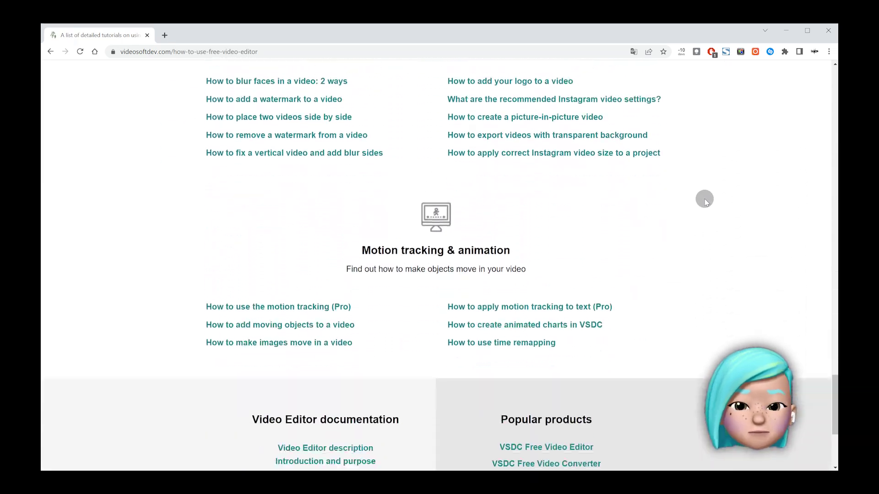